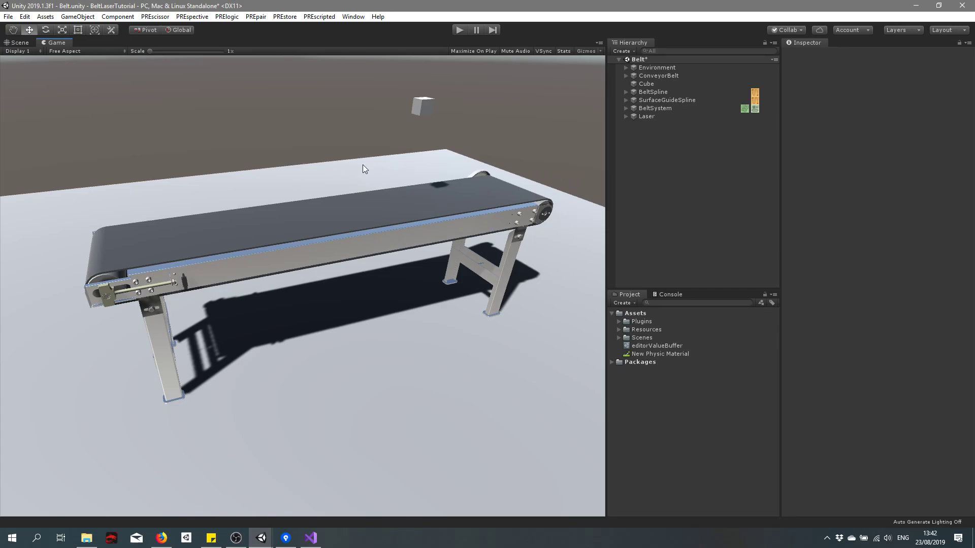
- Examine the laser sensor mounted on the side frame near the conveyor's end in the Scene view
click(20, 42)
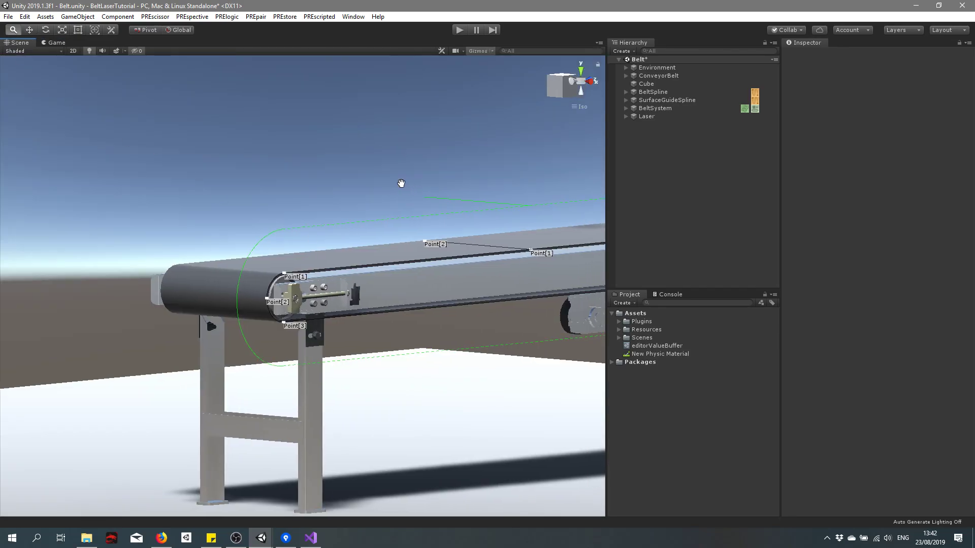
middle_drag(402, 184, 337, 223)
right_drag(419, 188, 398, 237)
middle_drag(399, 237, 309, 176)
right_drag(386, 228, 367, 202)
middle_drag(366, 202, 395, 178)
middle_drag(257, 243, 344, 243)
scroll(343, 242, up, 3)
scroll(344, 243, up, 11)
middle_drag(409, 165, 408, 239)
scroll(389, 302, up, 5)
middle_drag(389, 285, 390, 259)
scroll(388, 274, down, 2)
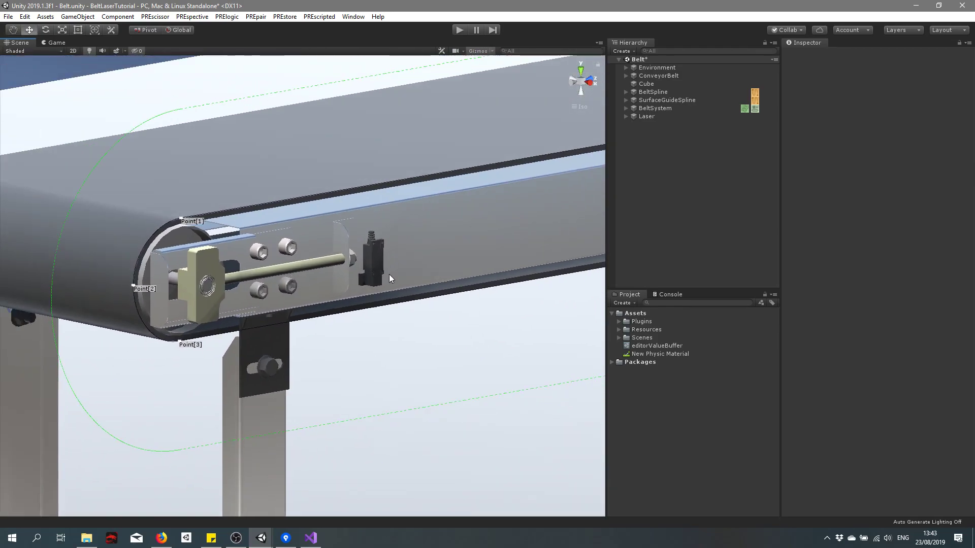
- Add a Beam Emitter component to the Laser object and show the component's properties
click(654, 120)
key(f)
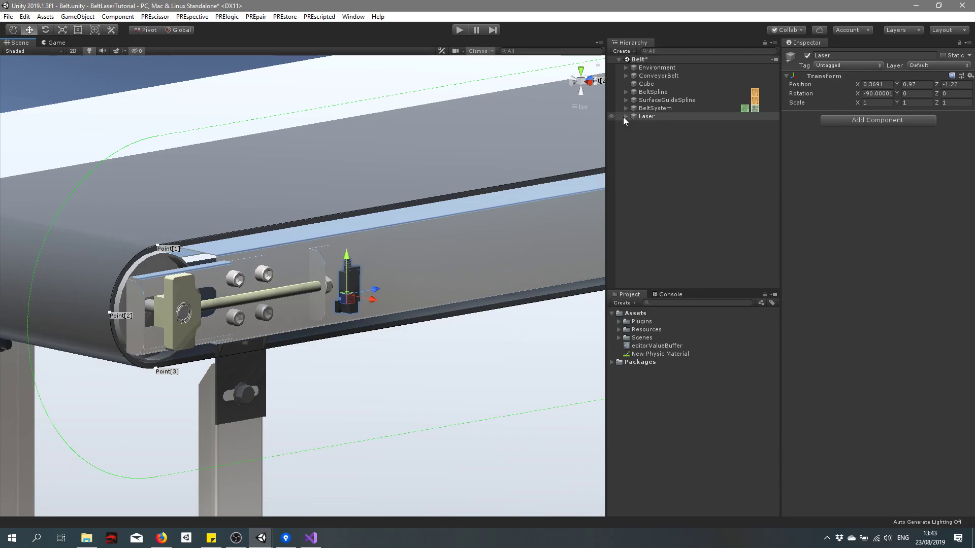
click(858, 123)
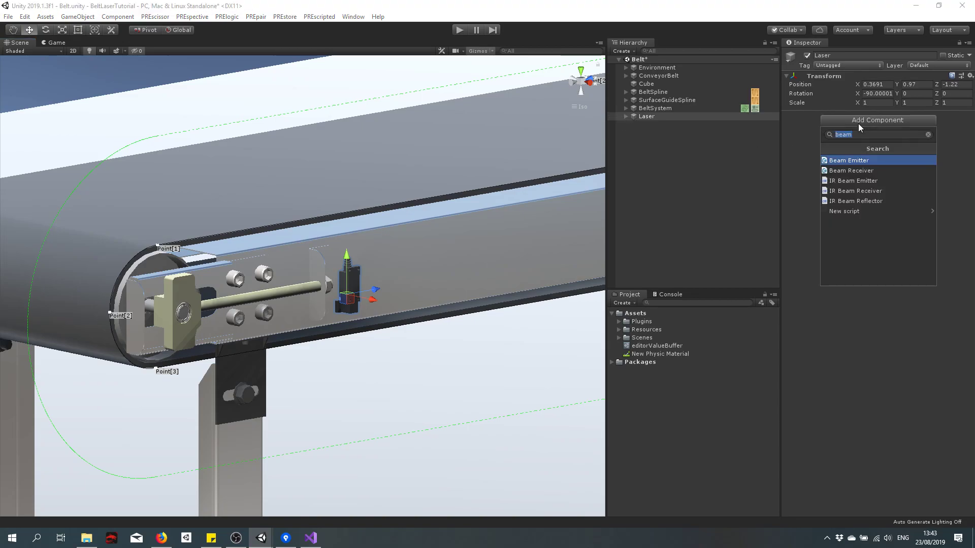
click(850, 161)
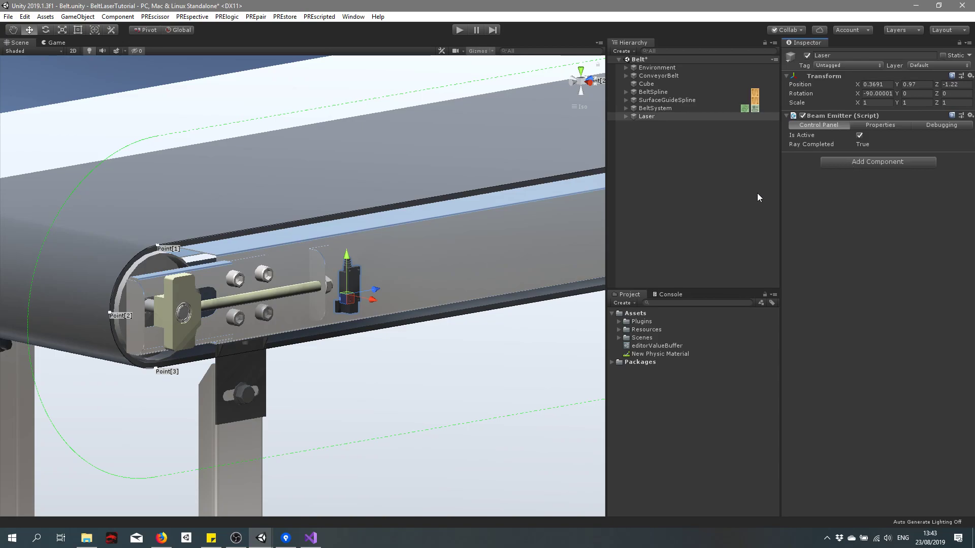
click(879, 125)
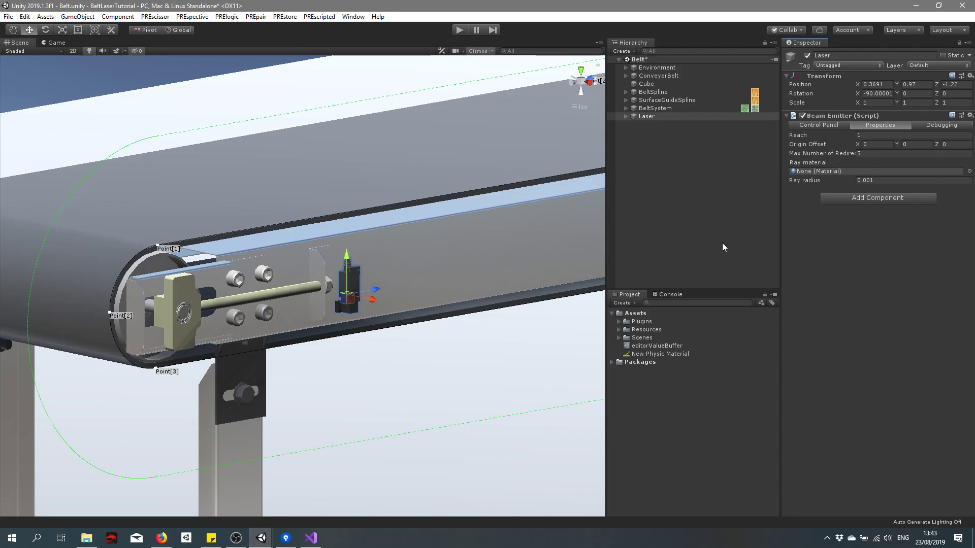
- Create a new material in the project assets with the default name and set its albedo colour to red (FF0000)
click(659, 398)
right_click(639, 388)
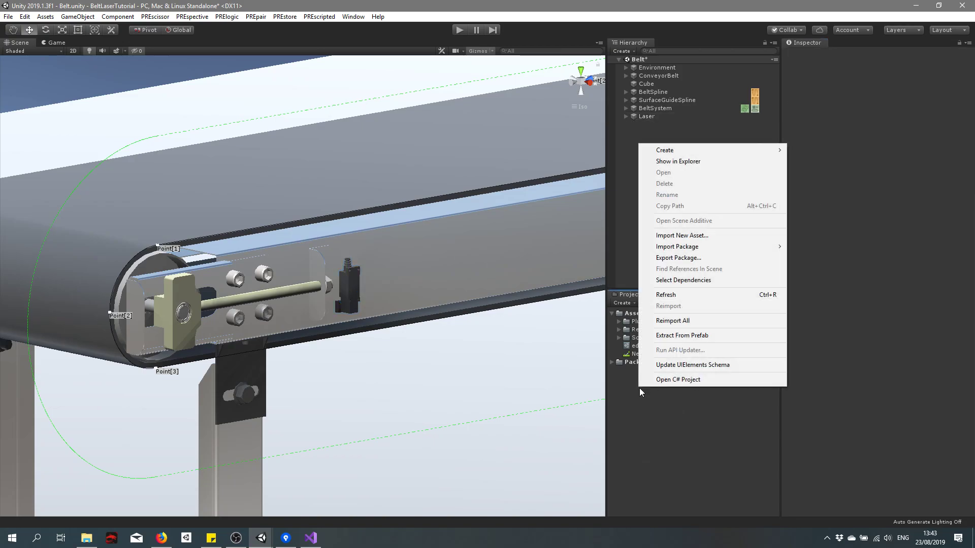
mouse_move(715, 152)
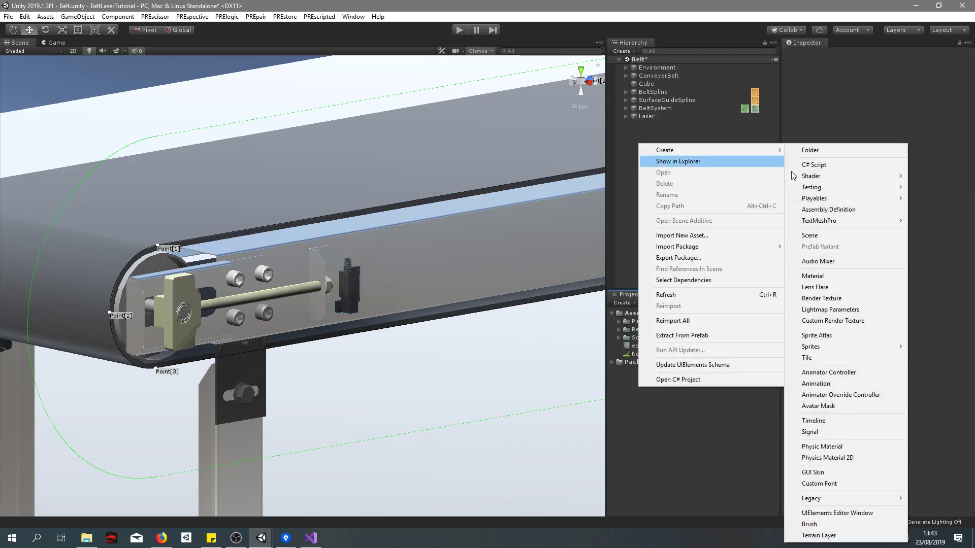
click(836, 278)
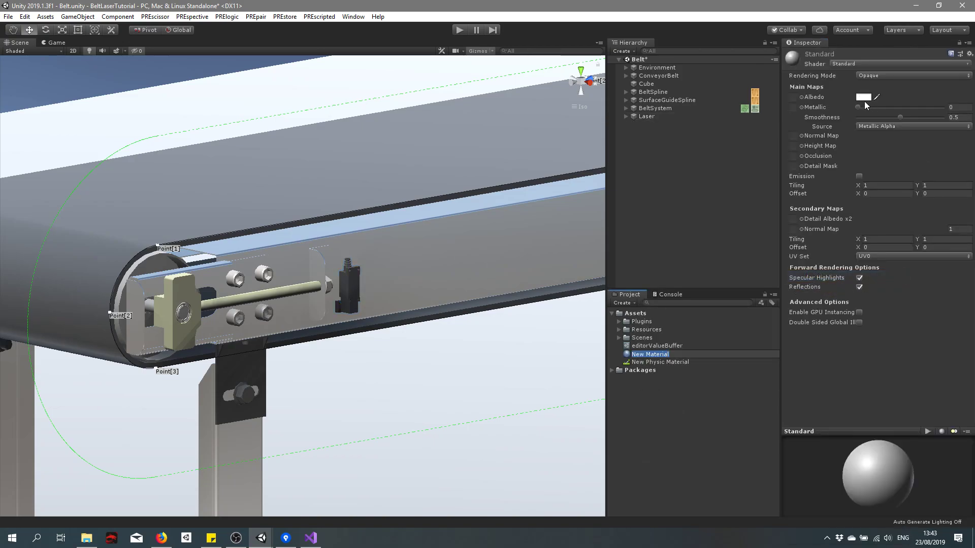
key(Return)
click(868, 176)
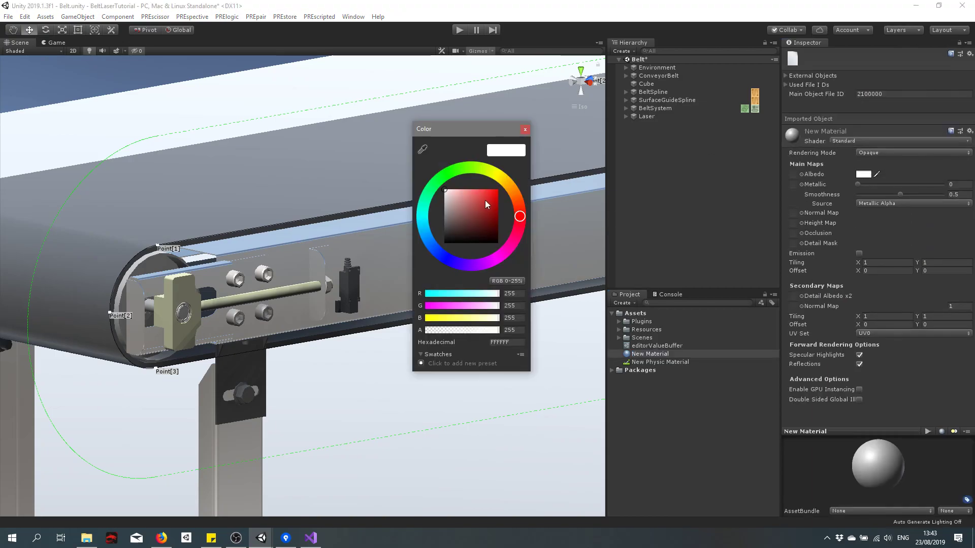
drag(487, 203, 545, 166)
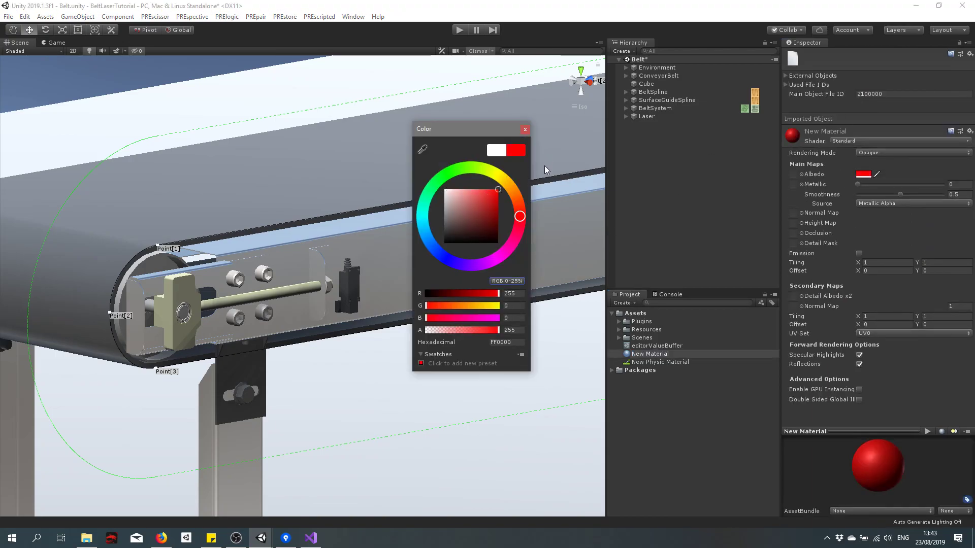
- Make the material see-through with Albedo Alpha as smoothness source, an albedo alpha of 70 and Transparent rendering mode
click(897, 202)
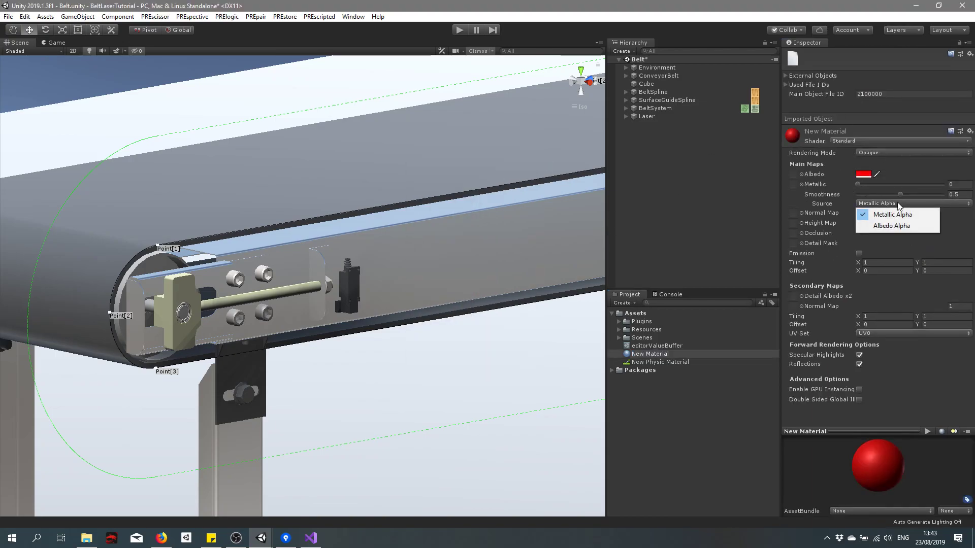
click(880, 226)
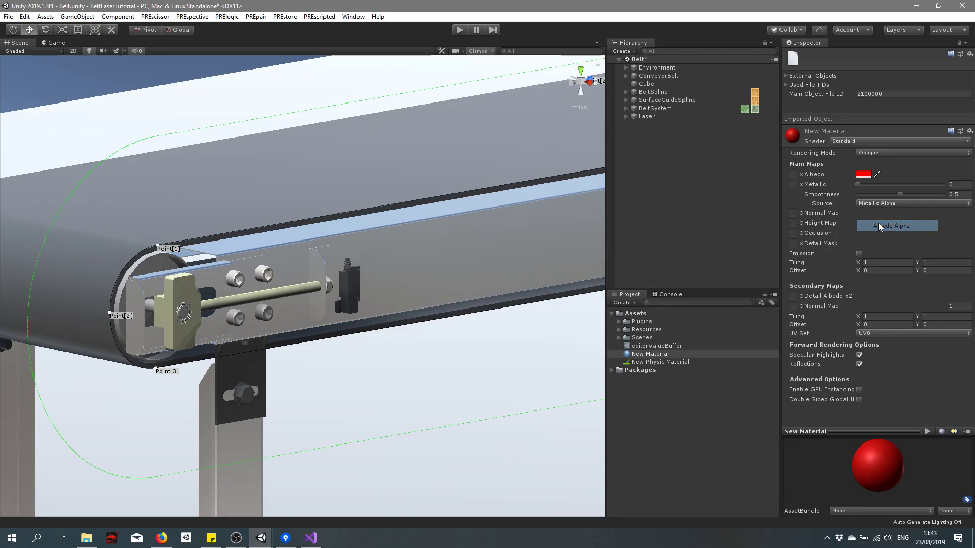
click(863, 175)
drag(450, 330, 446, 330)
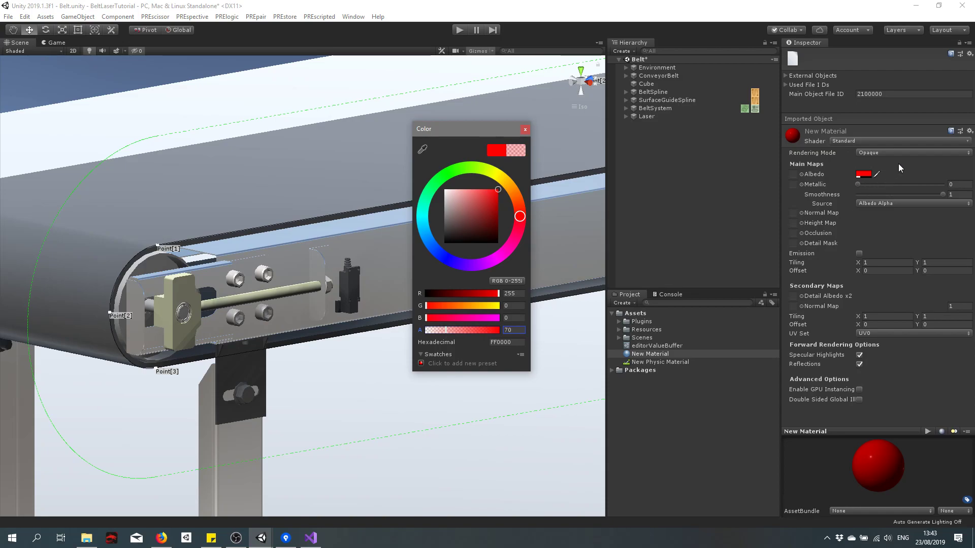
click(879, 153)
click(876, 199)
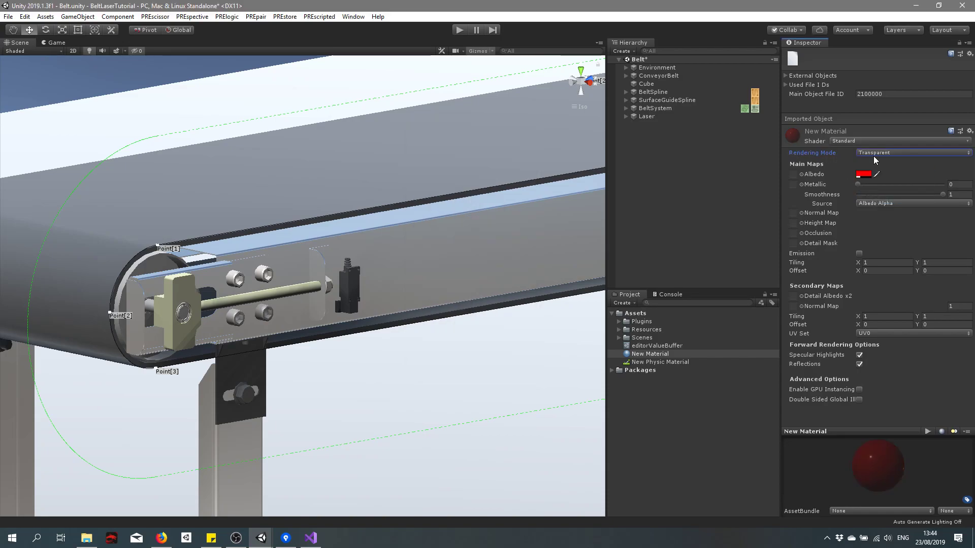
- Enable emission on the new material and set the emission colour to pure red (255, 0, 0)
click(858, 253)
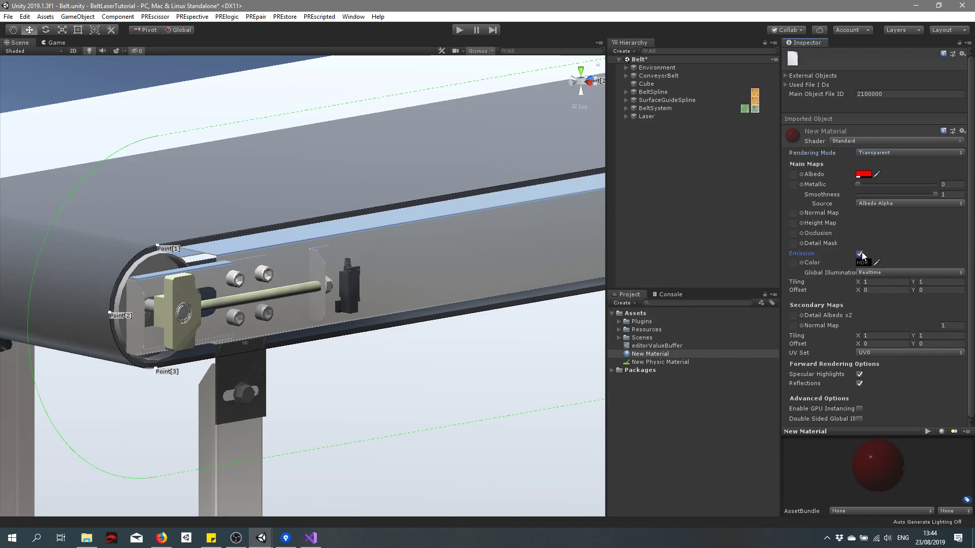
click(866, 262)
drag(489, 200, 506, 174)
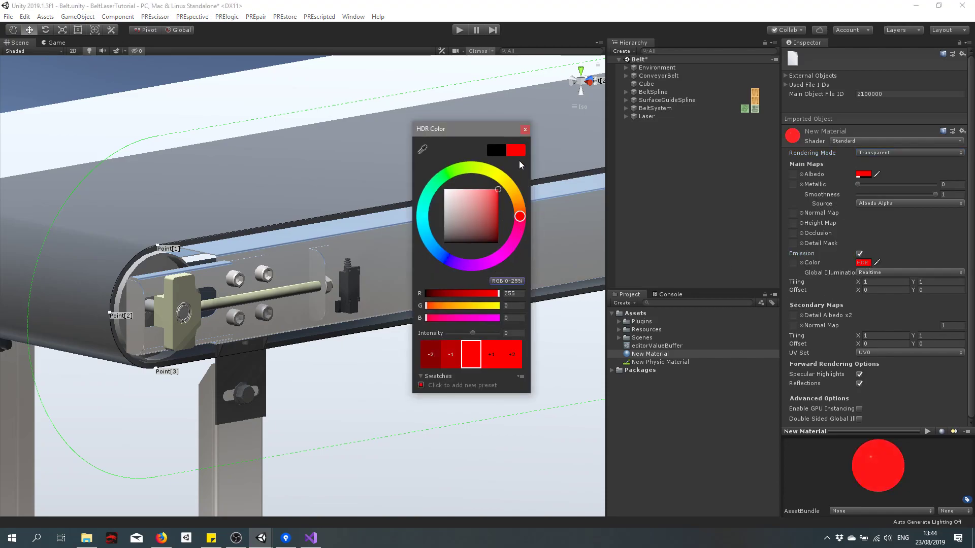
click(525, 129)
click(673, 408)
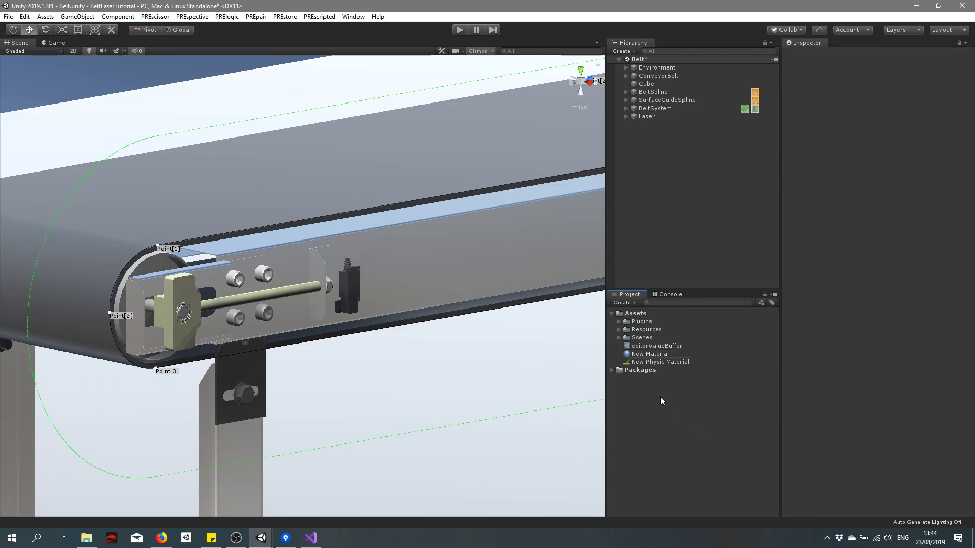
- Assign New Material as the ray material of the Laser's Beam Emitter
click(650, 355)
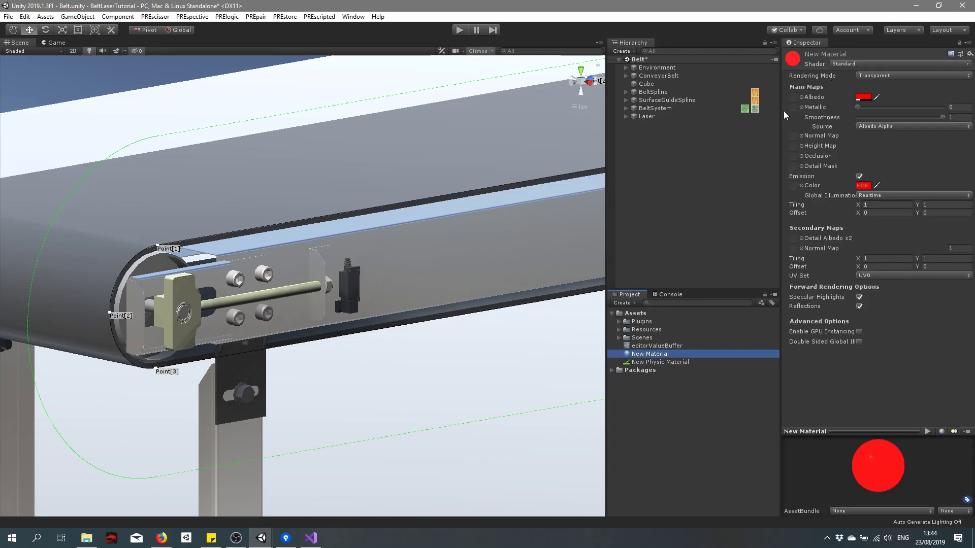
click(649, 116)
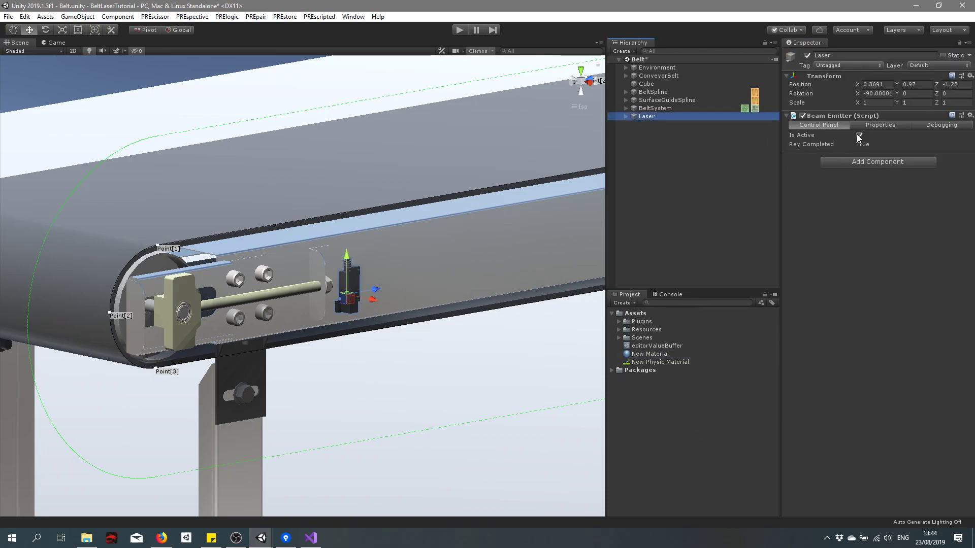
click(865, 123)
drag(659, 354, 839, 170)
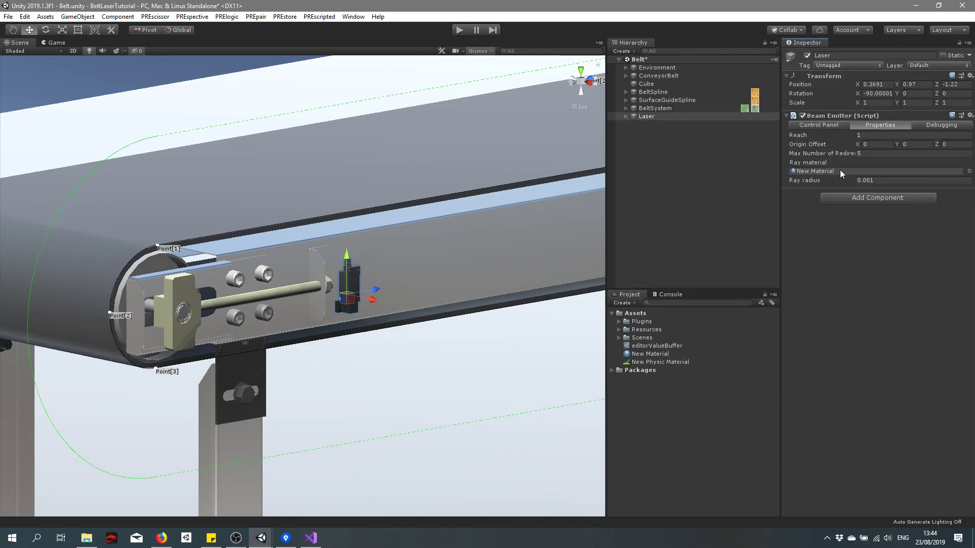
- Run the scene to check the laser beam in play mode, and stop it again
middle_drag(412, 171, 450, 197)
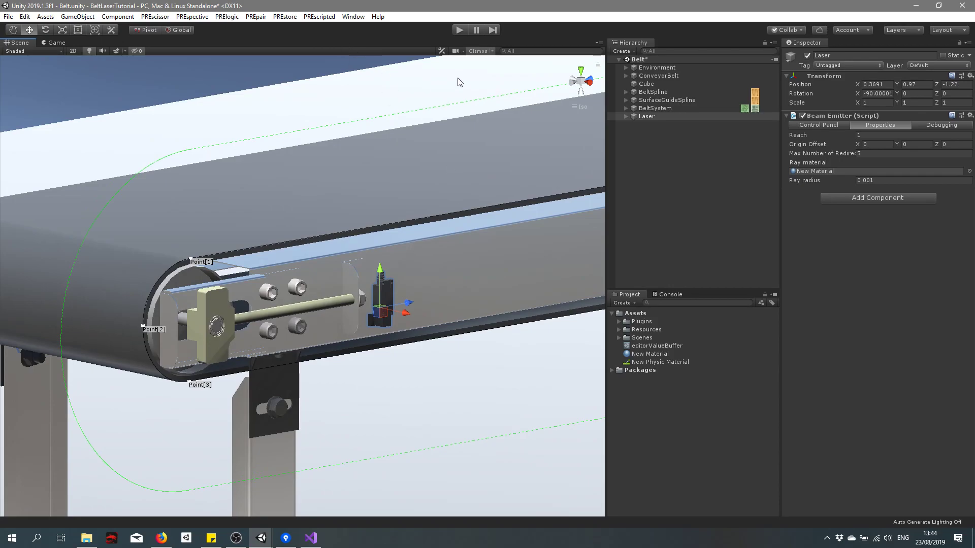
click(459, 29)
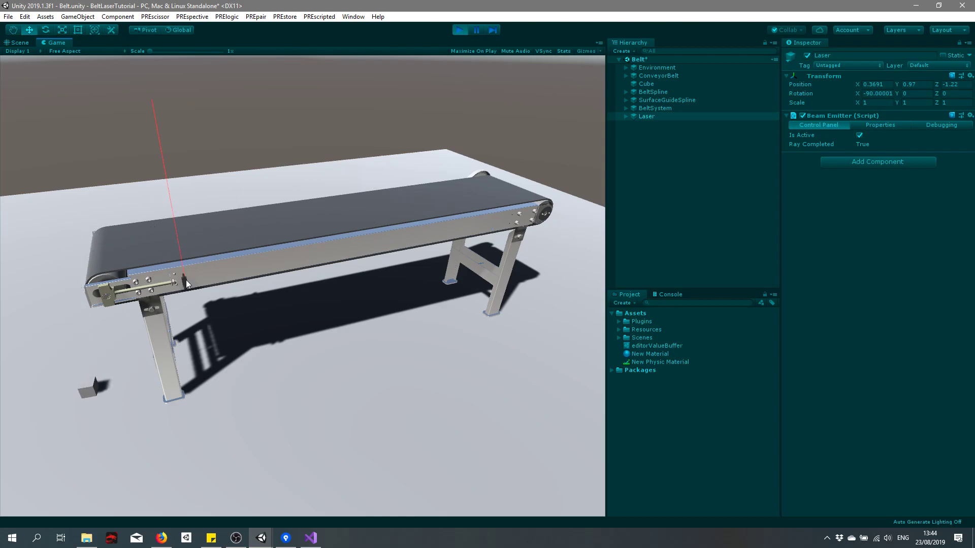
click(456, 30)
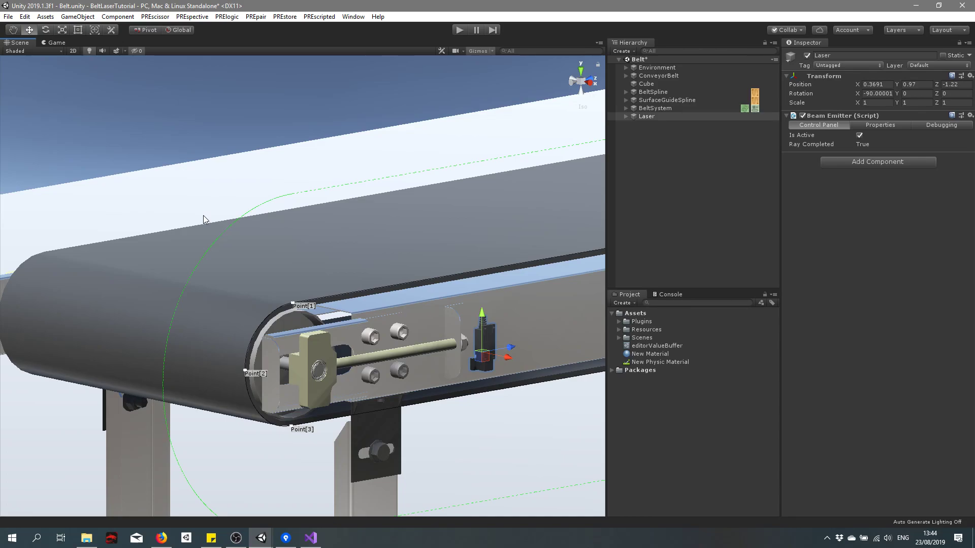
- Add a second cube to the scene and reset its transform
click(659, 174)
right_click(656, 139)
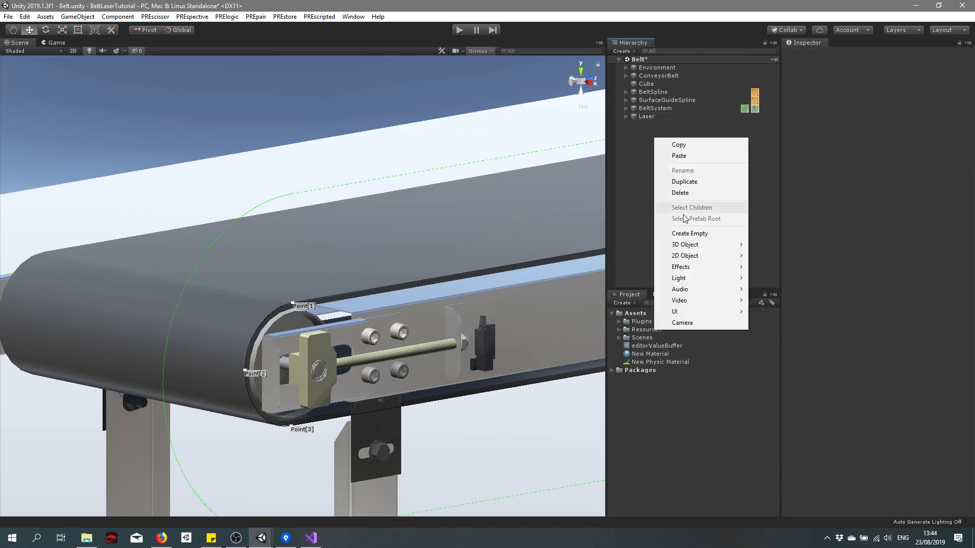
mouse_move(703, 245)
click(764, 246)
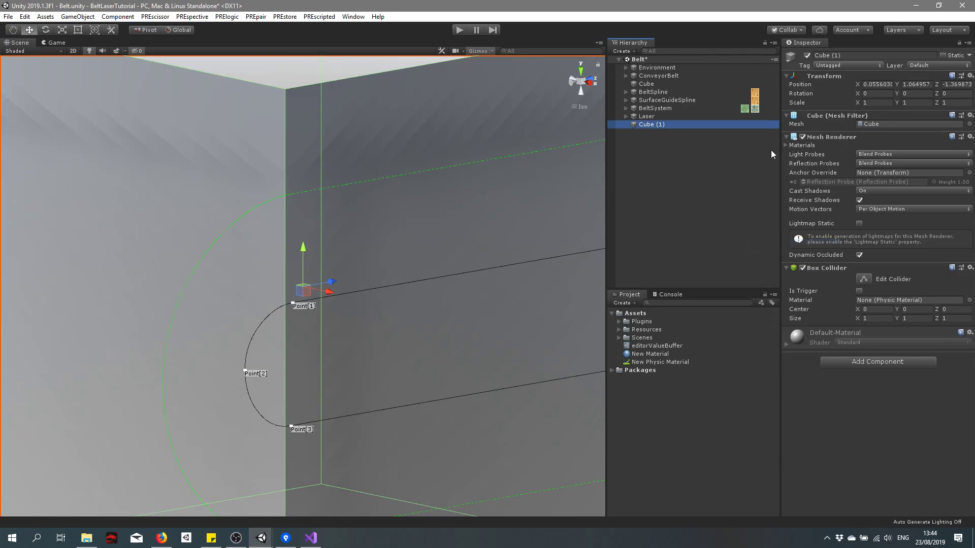
scroll(319, 179, down, 8)
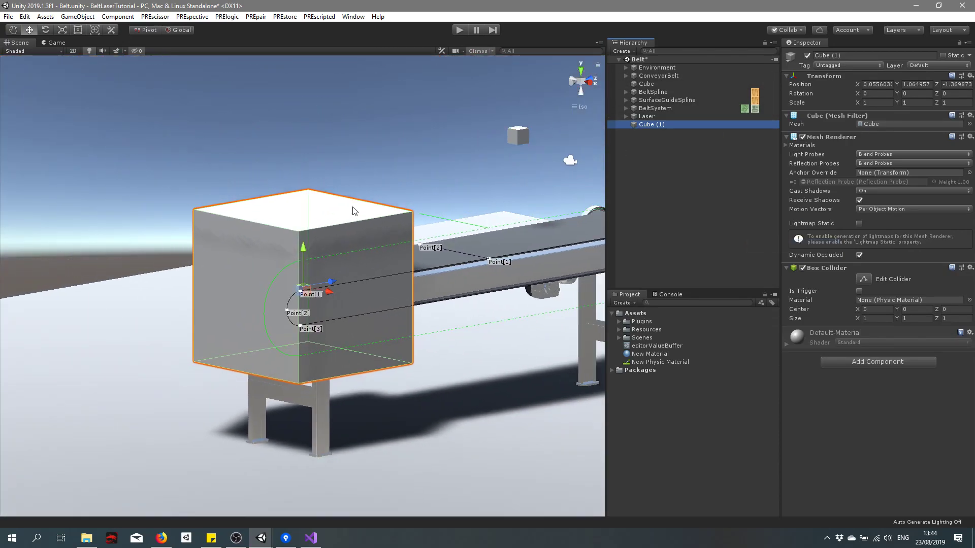
click(970, 75)
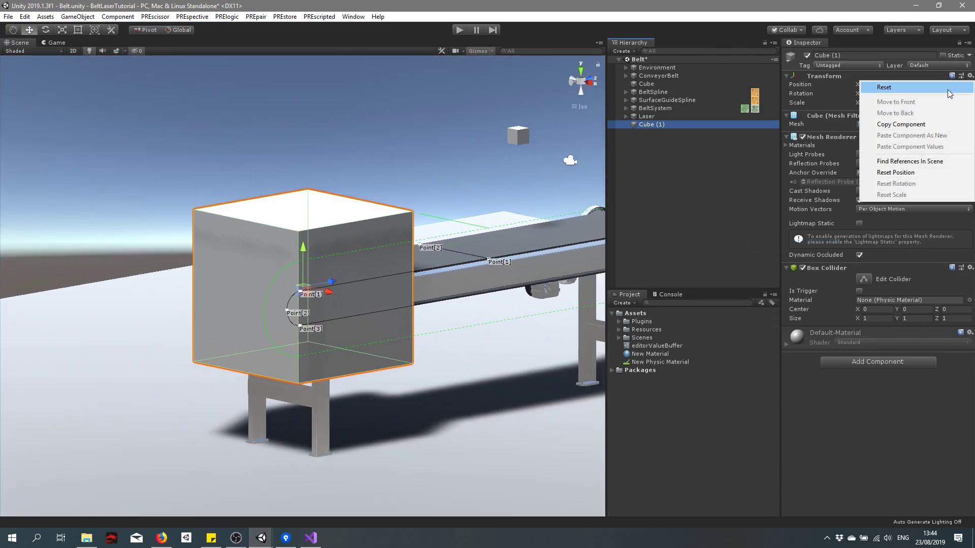
click(947, 90)
- Scale the new cube to X 0.01, Y 0.1 and Z 0.1 to form a thin plate
click(882, 103)
text(0.01)
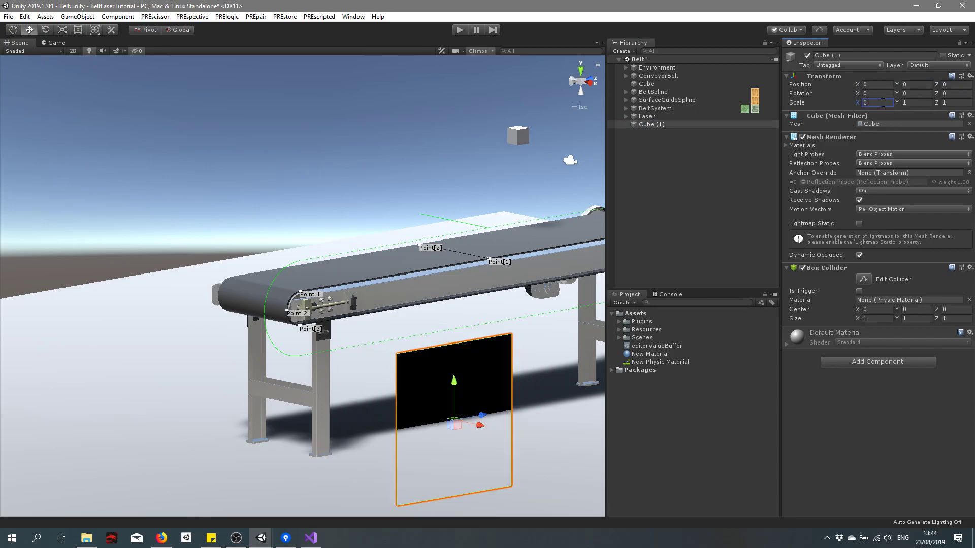
click(914, 102)
text(0.10)
click(965, 102)
text(0.10)
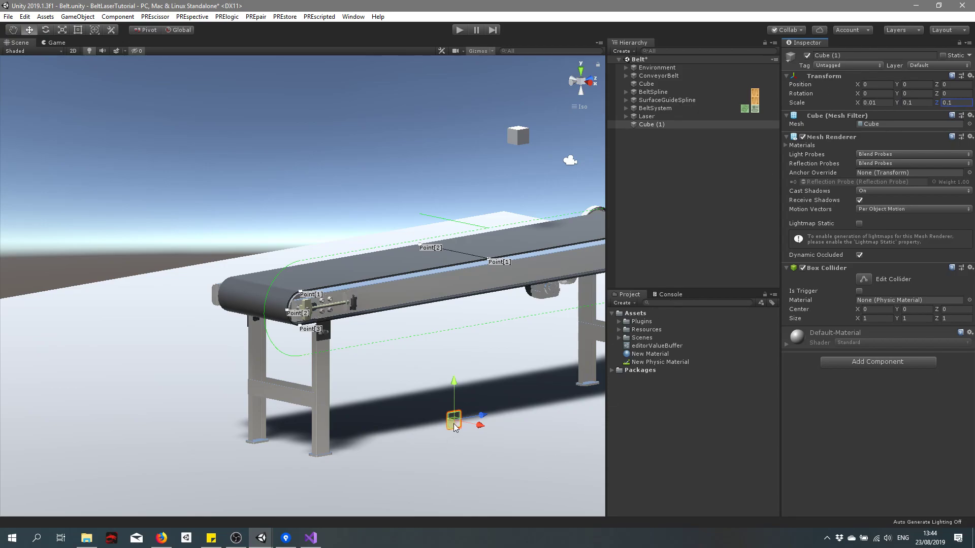
- Position the thin plate directly above the laser sensor at the belt's side, at about X 0.395, Y 1.127, Z -1.229
drag(454, 427, 466, 329)
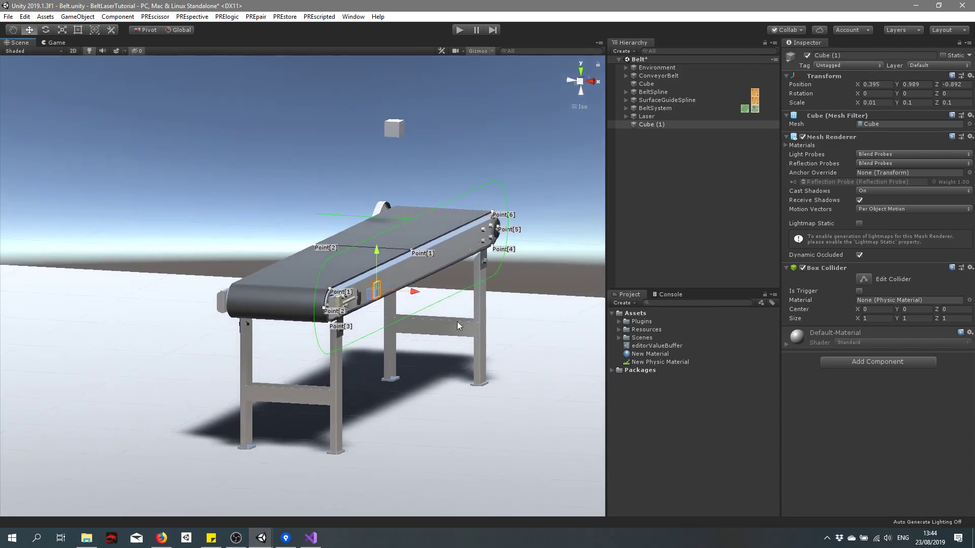
middle_drag(471, 294, 395, 312)
alt+drag(431, 297, 348, 307)
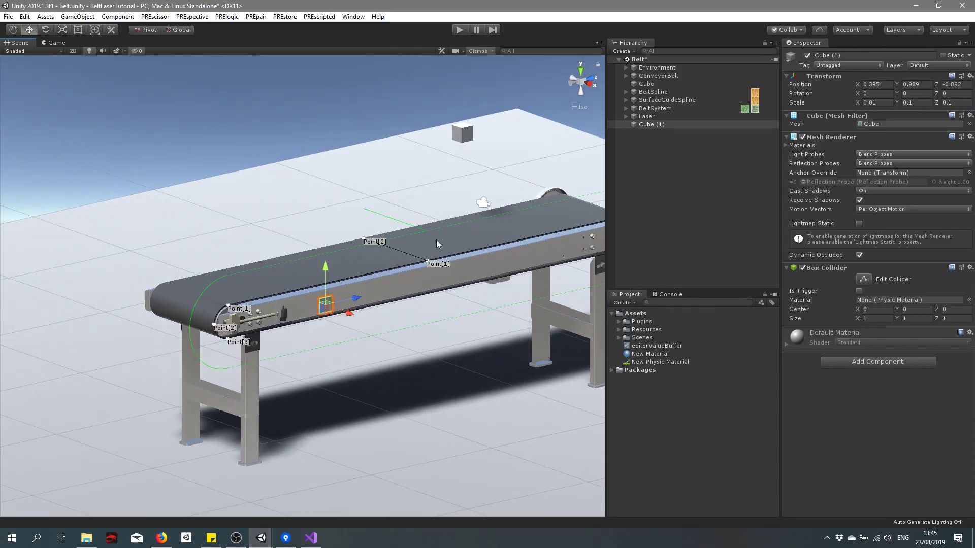
click(587, 93)
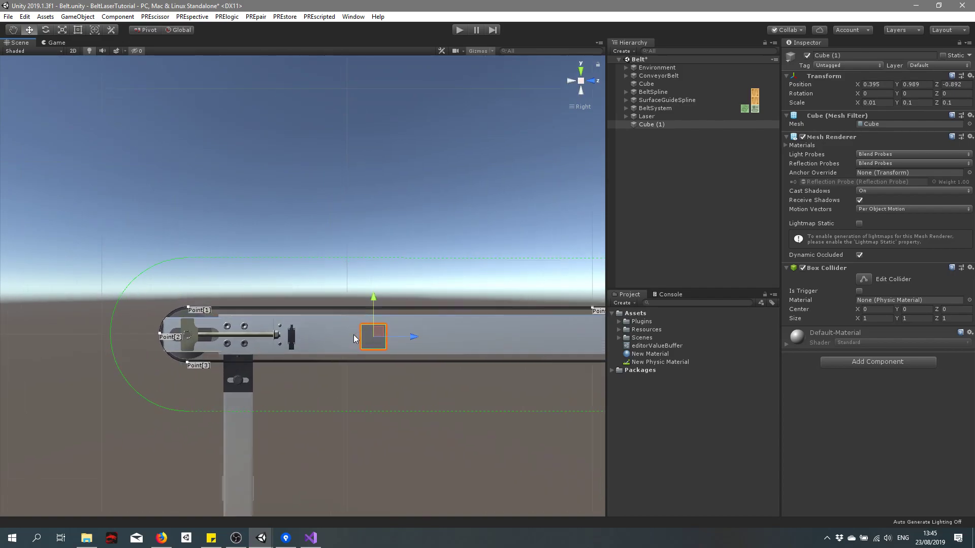
middle_drag(353, 336, 395, 321)
scroll(395, 321, up, 1)
drag(459, 322, 326, 263)
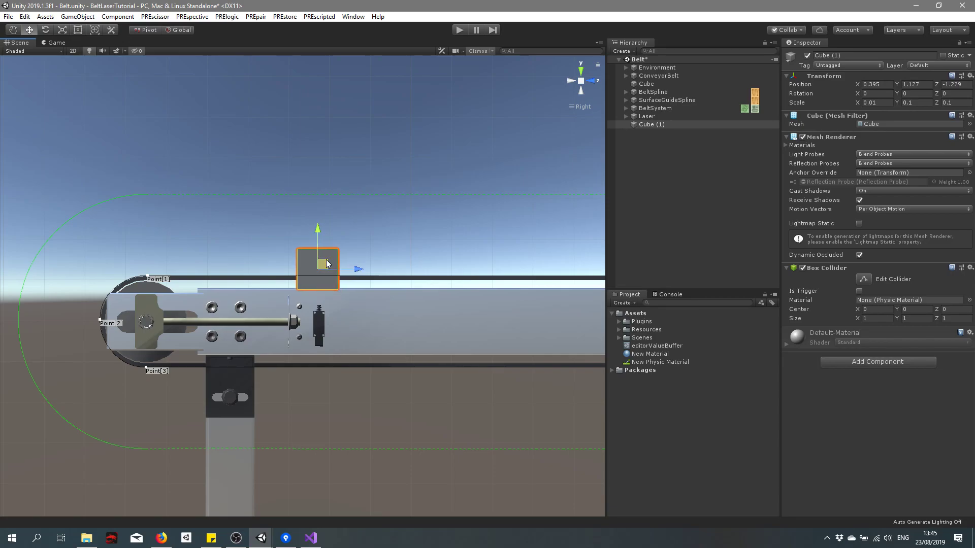
click(650, 125)
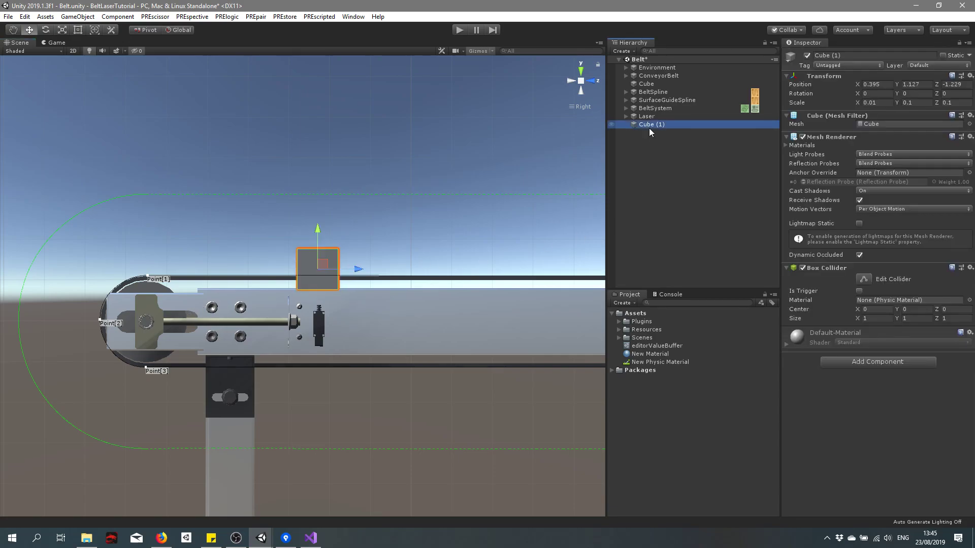
- Duplicate the thin plate and move the copy to the opposite side of the belt, at about X -0.366
key(ctrl+d)
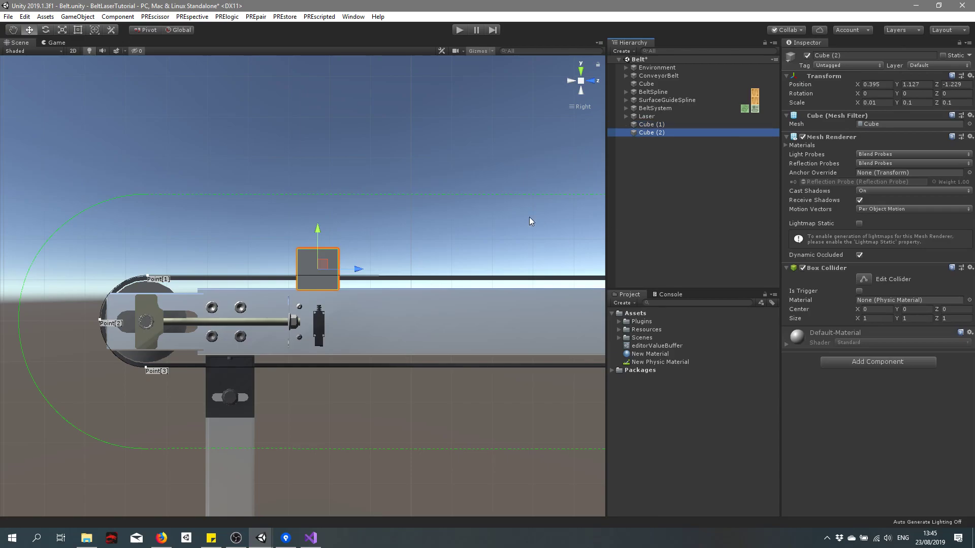
click(571, 81)
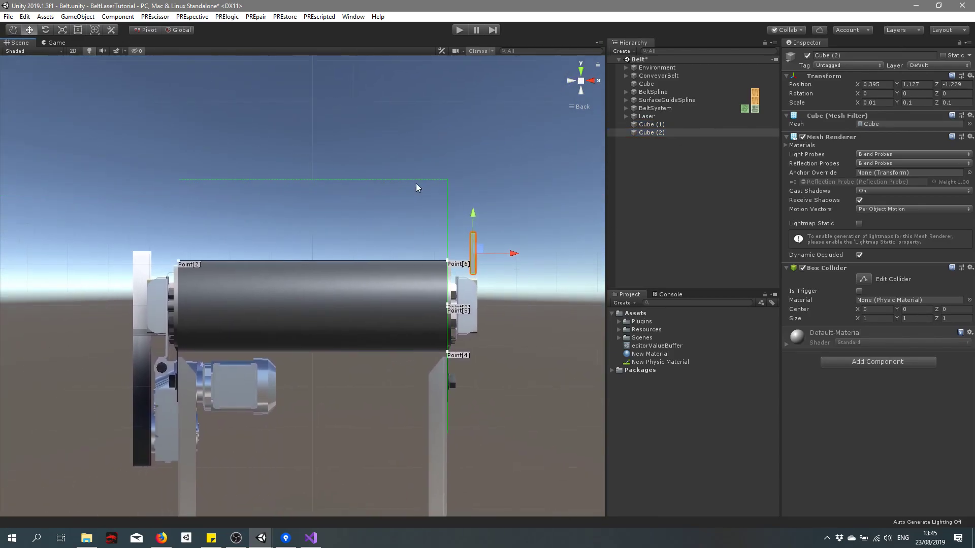
drag(519, 251, 208, 257)
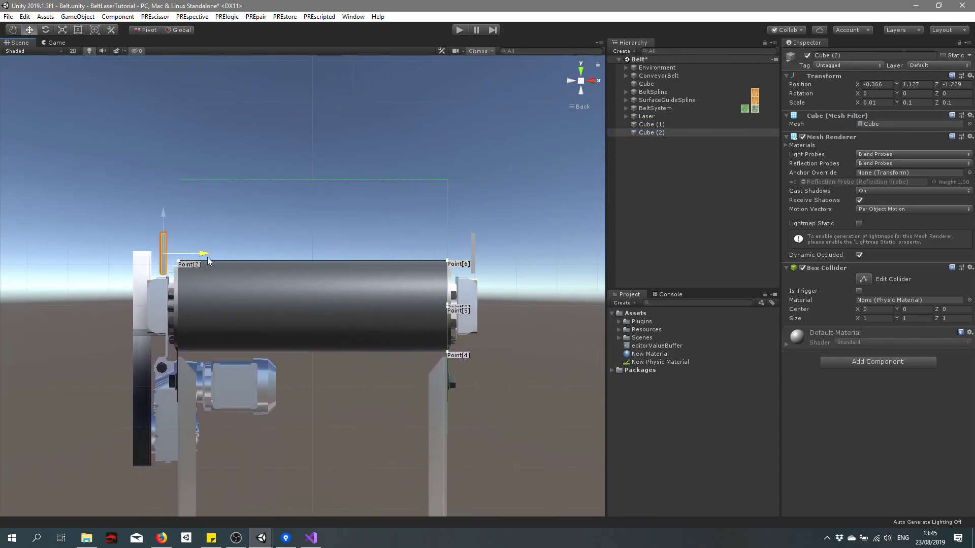
- Rotate the original plate above the laser to 45 degrees about the Z axis
right_drag(524, 248, 474, 255)
click(474, 247)
key(e)
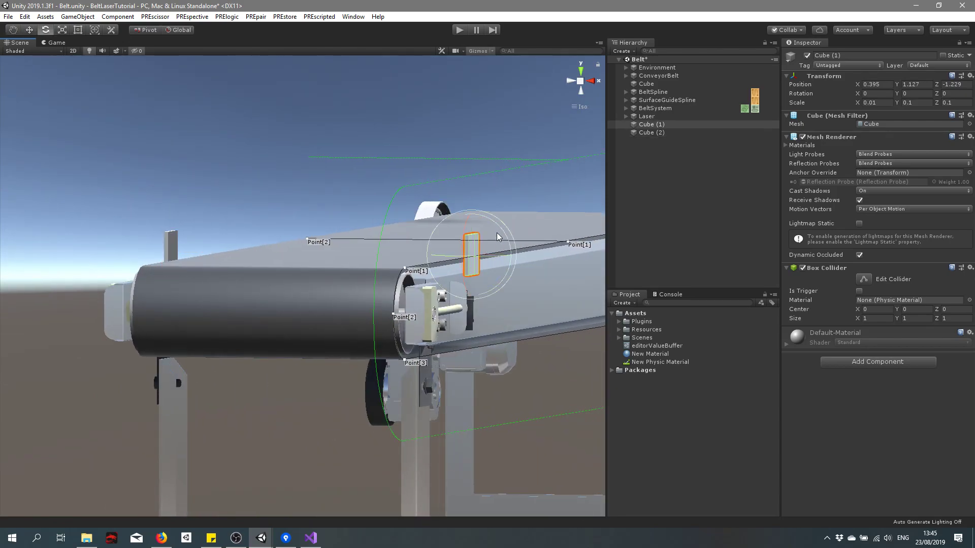
drag(510, 243, 481, 195)
alt+drag(343, 281, 406, 262)
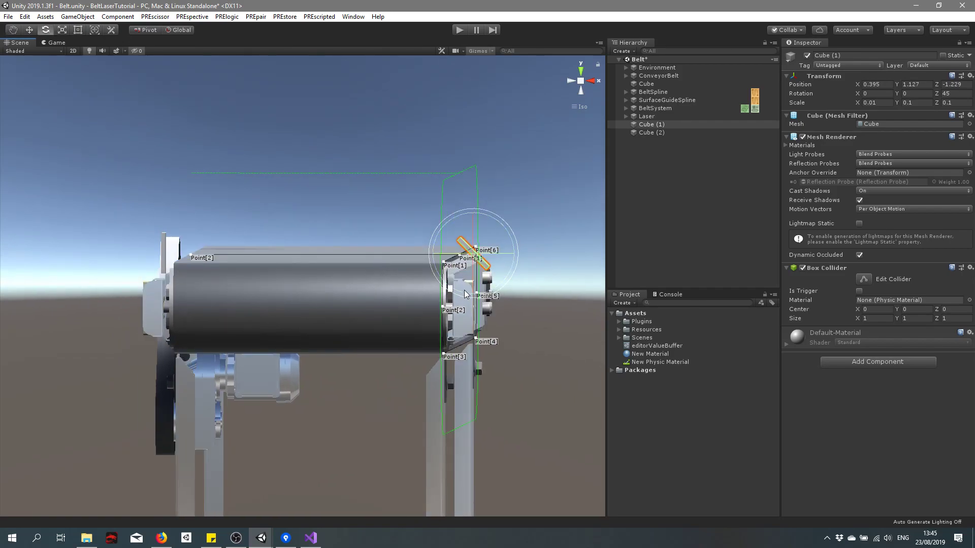
click(466, 295)
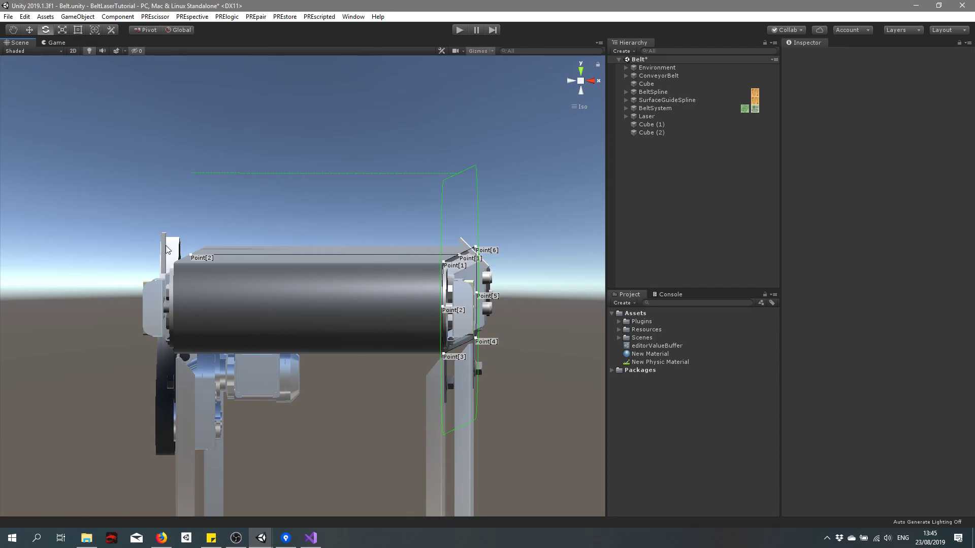
- Add an IR Beam Reflector component to the tilted plate above the laser
click(650, 124)
key(f)
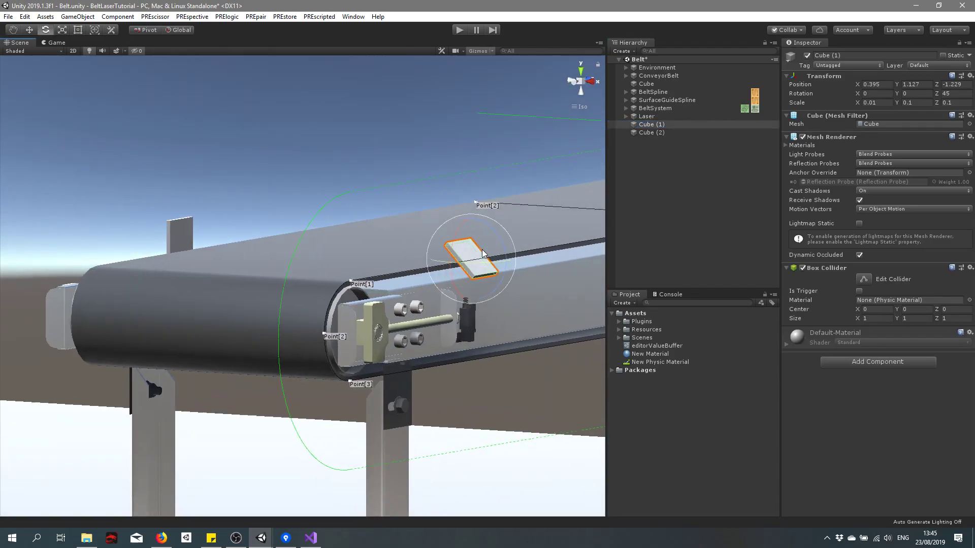
click(855, 362)
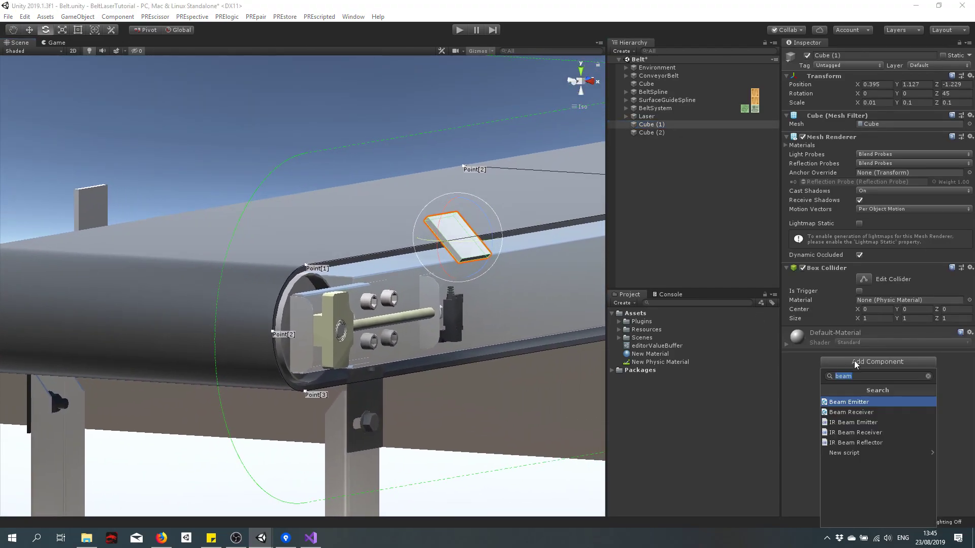
click(858, 442)
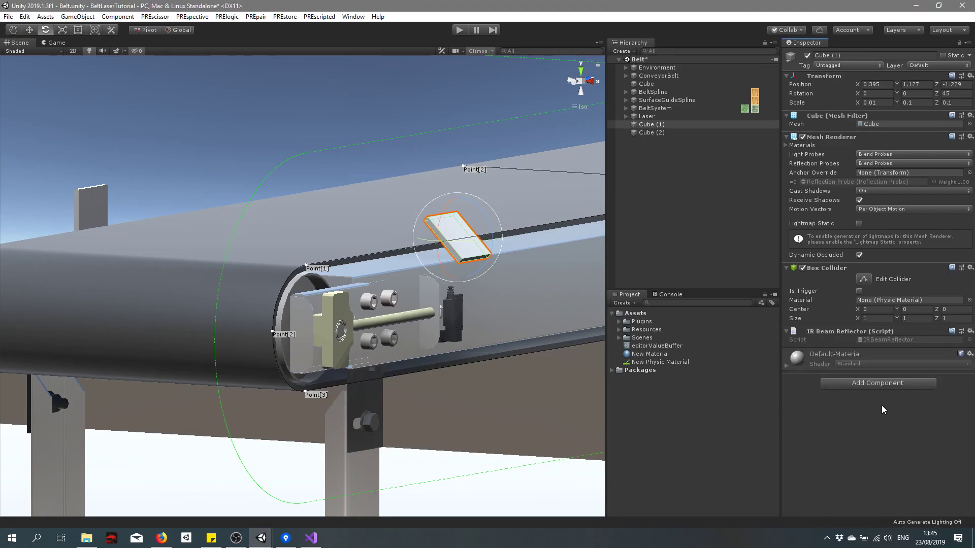
- Add a Beam Receiver component to the upright plate on the far side of the belt
click(656, 133)
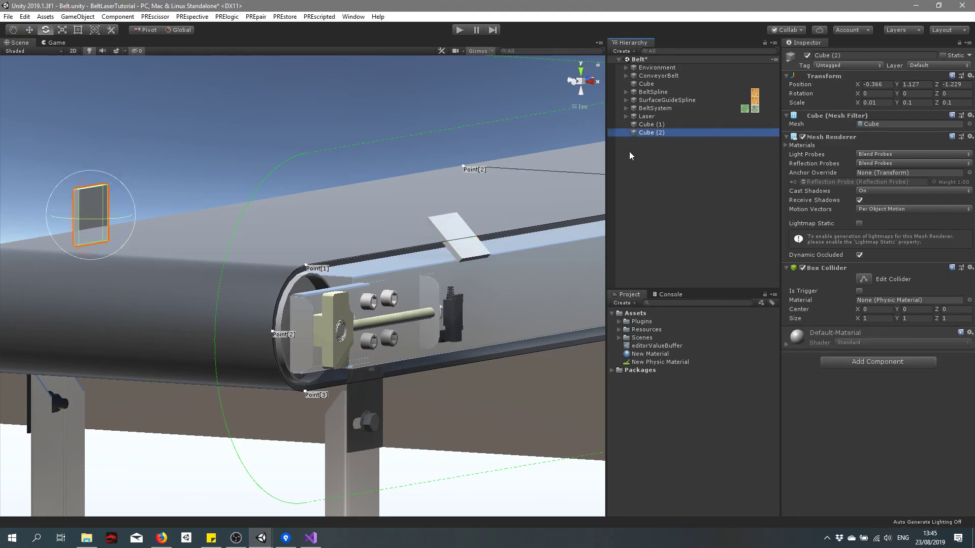
click(871, 361)
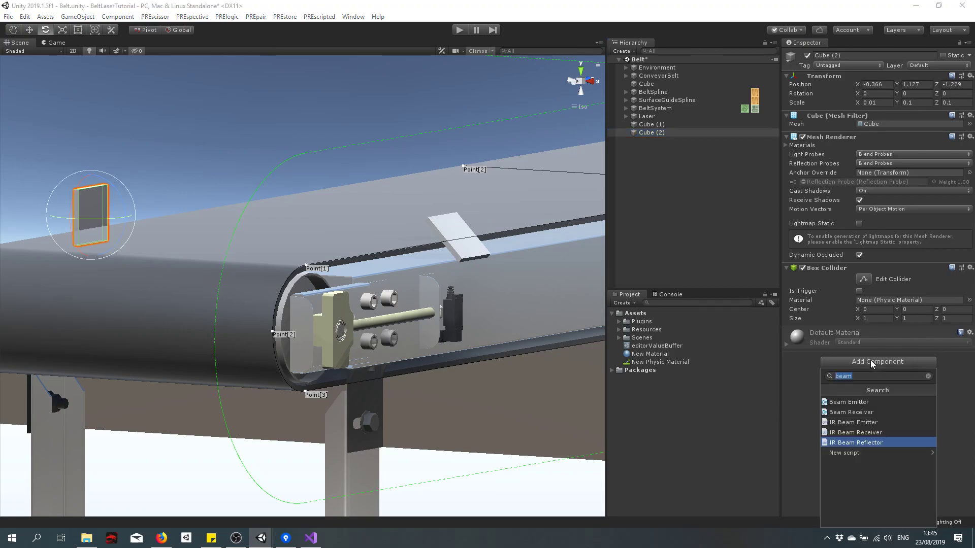
click(854, 415)
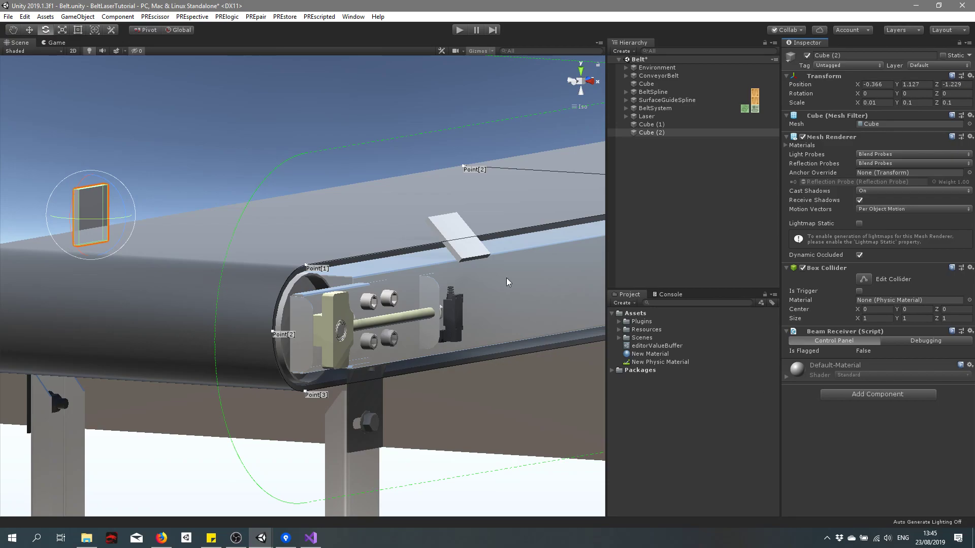
click(213, 106)
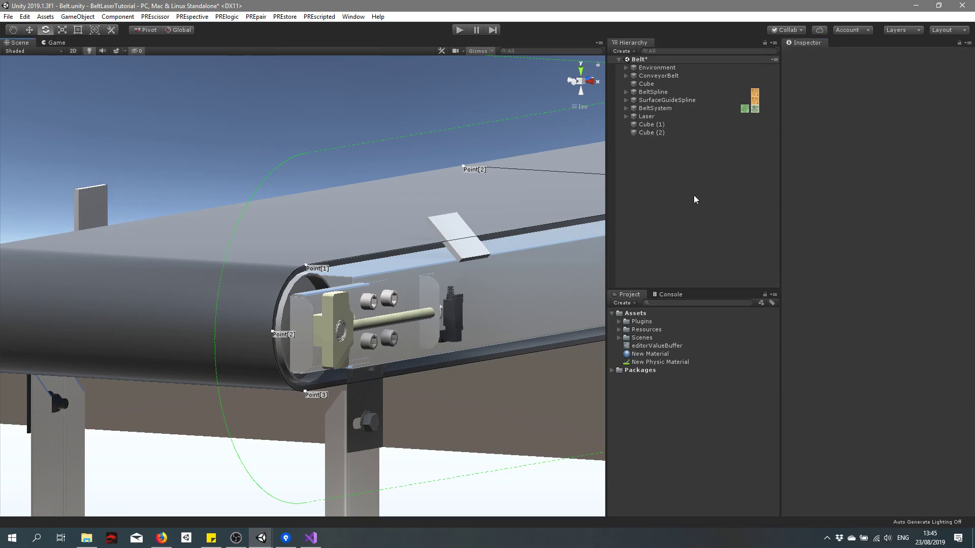
- Run the scene and examine in the scene view how the laser beam reflects off the tilted plate
click(646, 117)
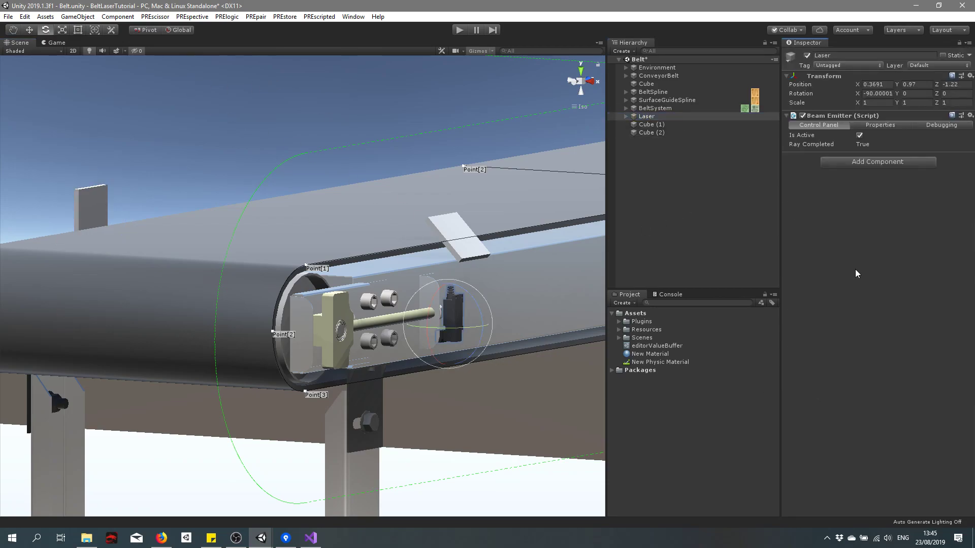
click(459, 30)
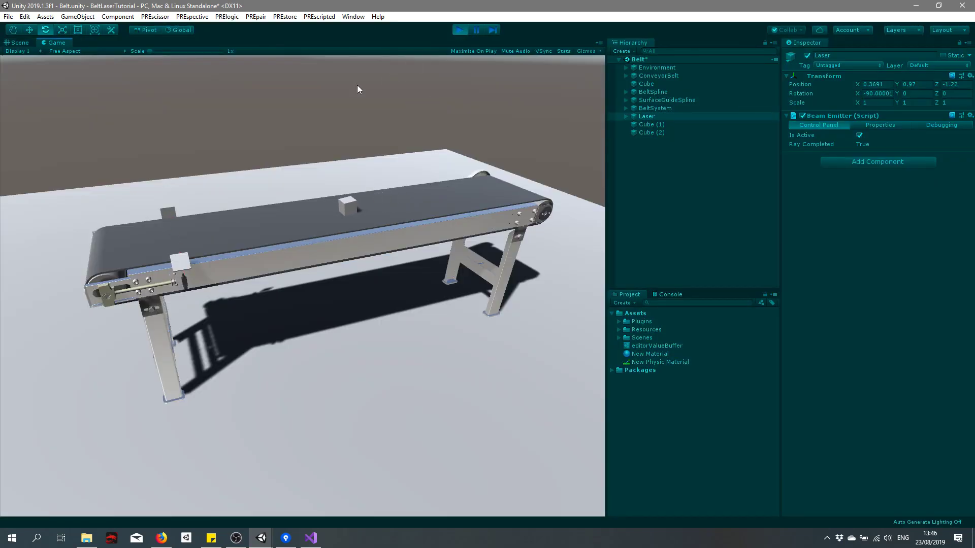
click(19, 43)
click(470, 215)
right_drag(381, 240, 471, 230)
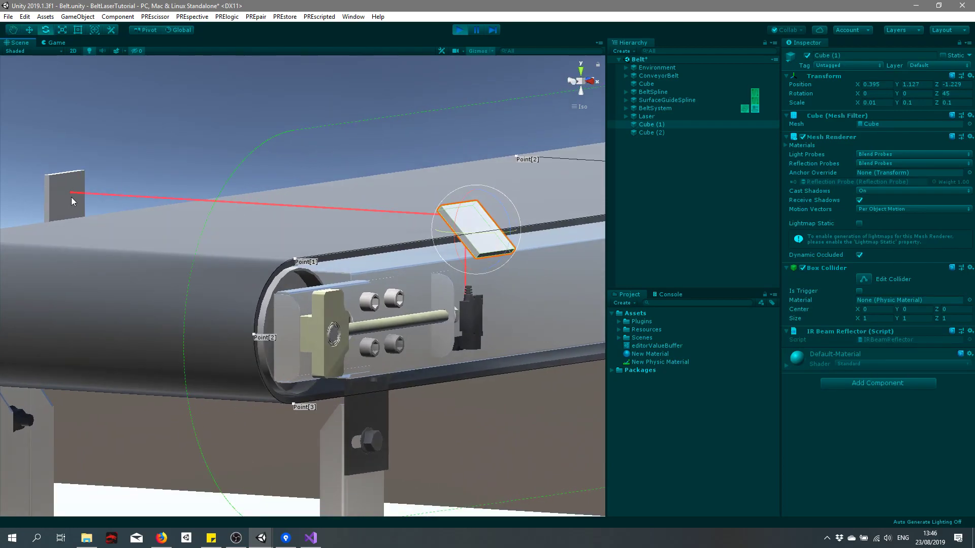
- Test redirecting the beam by rotating the reflector plate to about Y 4.365 and Z 38.15 in play mode, and stop the scene
drag(496, 199, 285, 175)
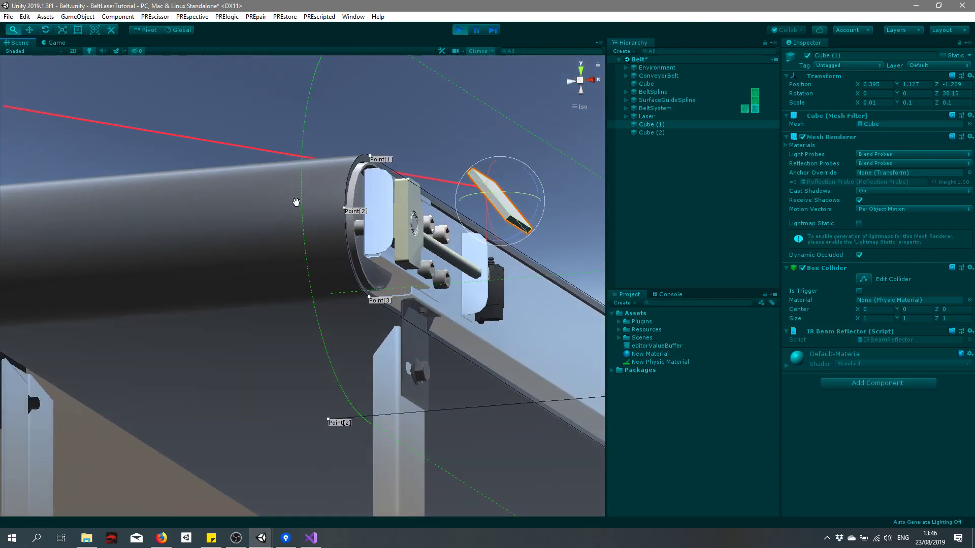
middle_drag(296, 202, 311, 270)
alt+drag(344, 190, 307, 210)
drag(475, 279, 512, 276)
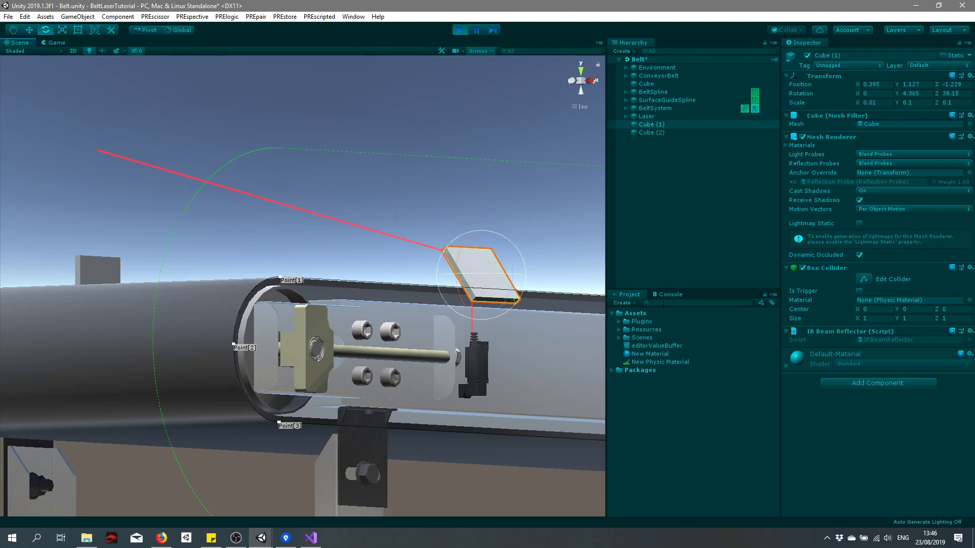
click(665, 118)
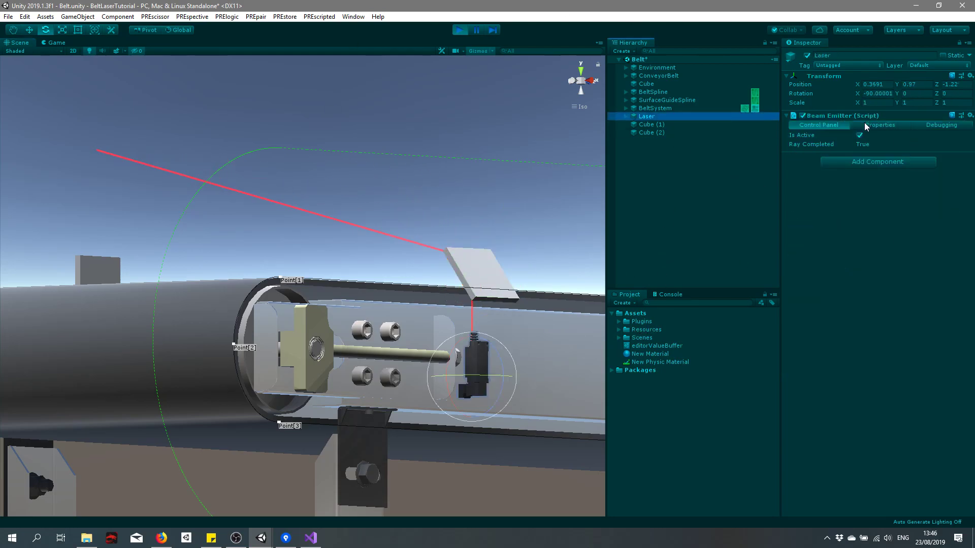
click(869, 125)
click(459, 31)
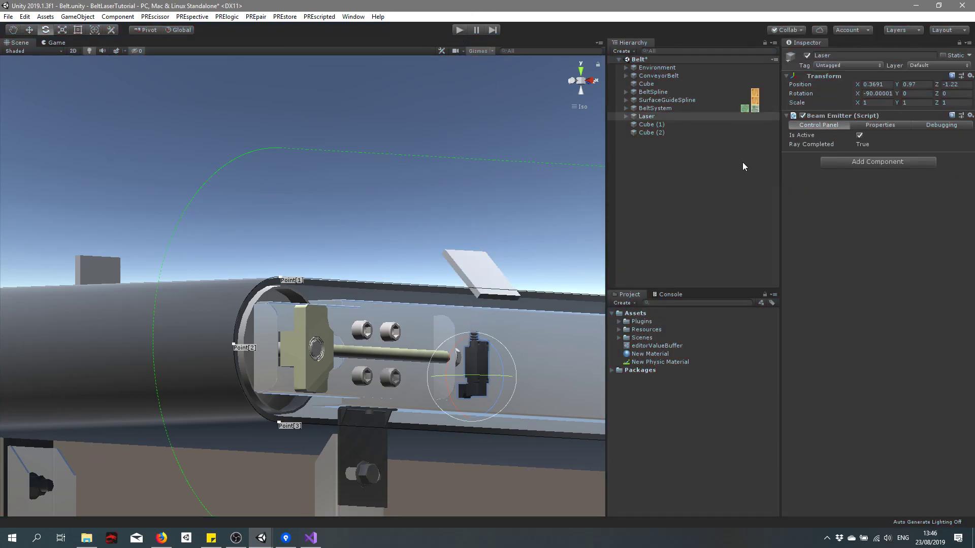
- Set the Reach property of the laser's Beam Emitter to 5
click(881, 125)
click(863, 134)
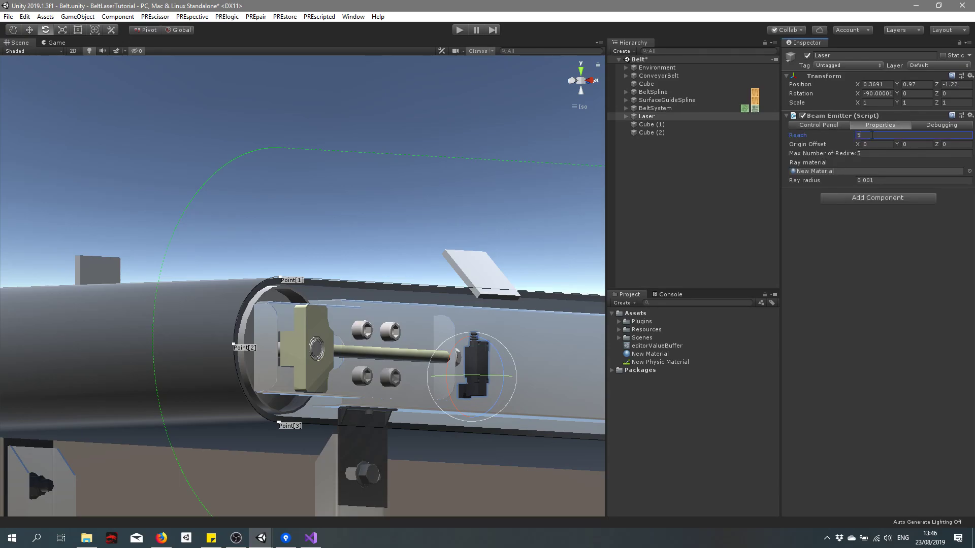
text(5)
click(861, 245)
- Run the scene again, rotate the reflector plate to about Z 33.777 to check the beam's reach, and stop play mode
click(455, 32)
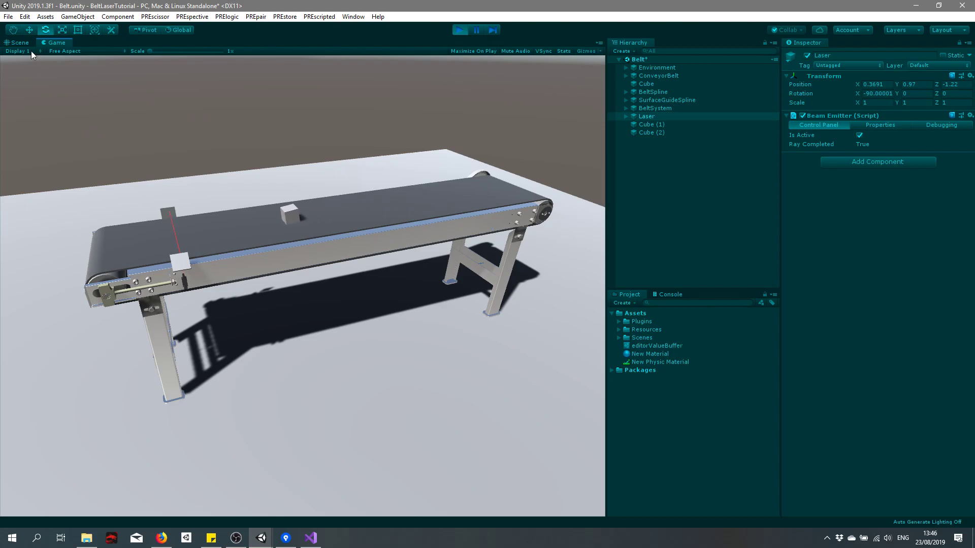
click(19, 42)
click(484, 270)
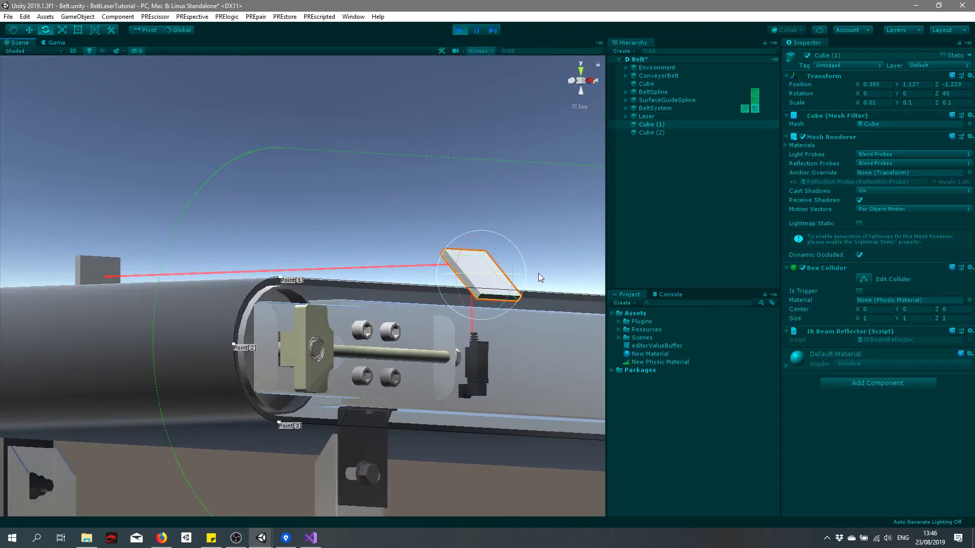
drag(503, 243, 516, 248)
right_drag(539, 325, 351, 288)
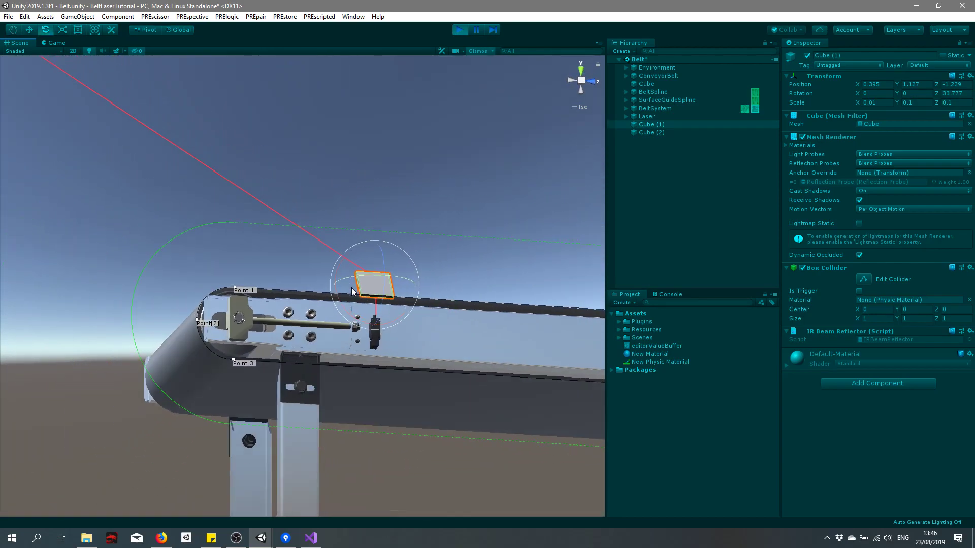
scroll(350, 288, down, 3)
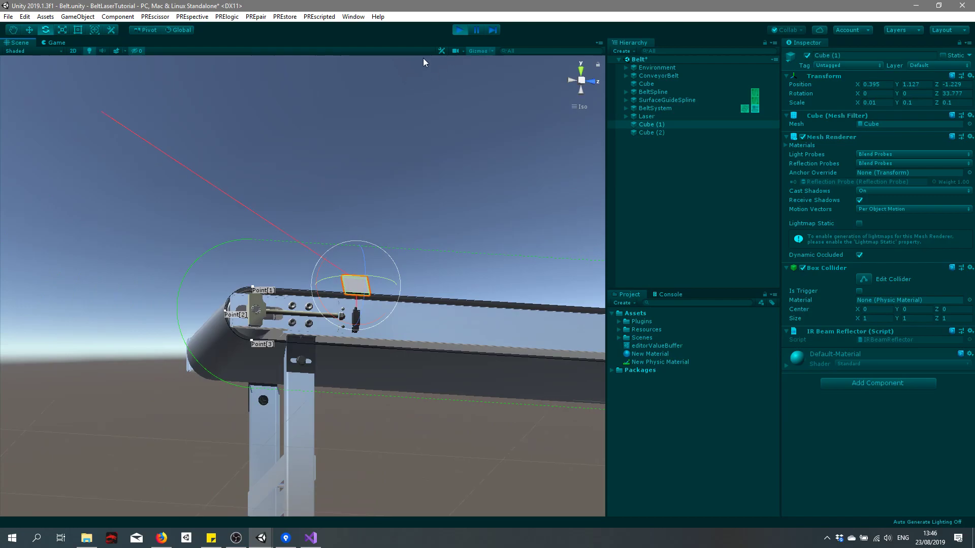
click(456, 30)
right_drag(379, 209, 458, 266)
scroll(373, 325, up, 3)
alt+drag(373, 325, 384, 275)
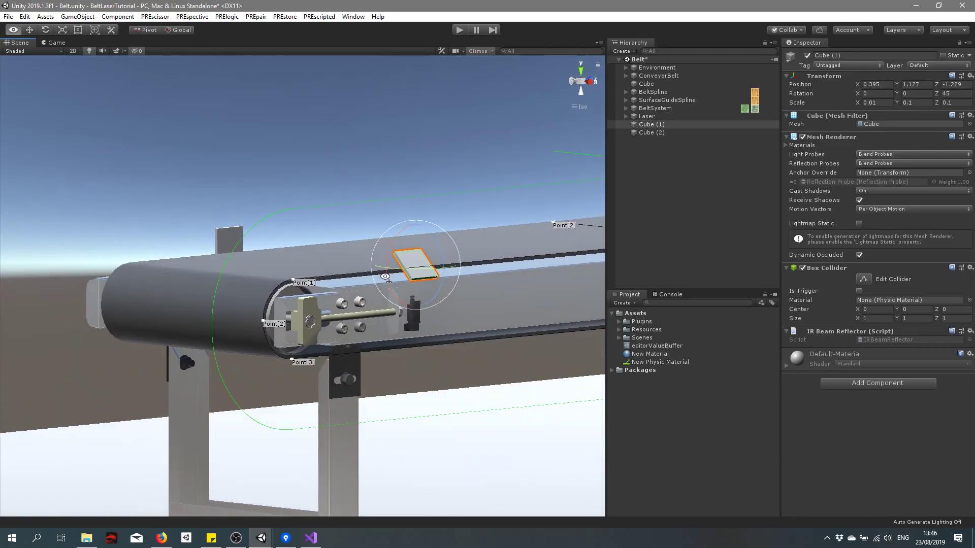
middle_drag(405, 344, 407, 361)
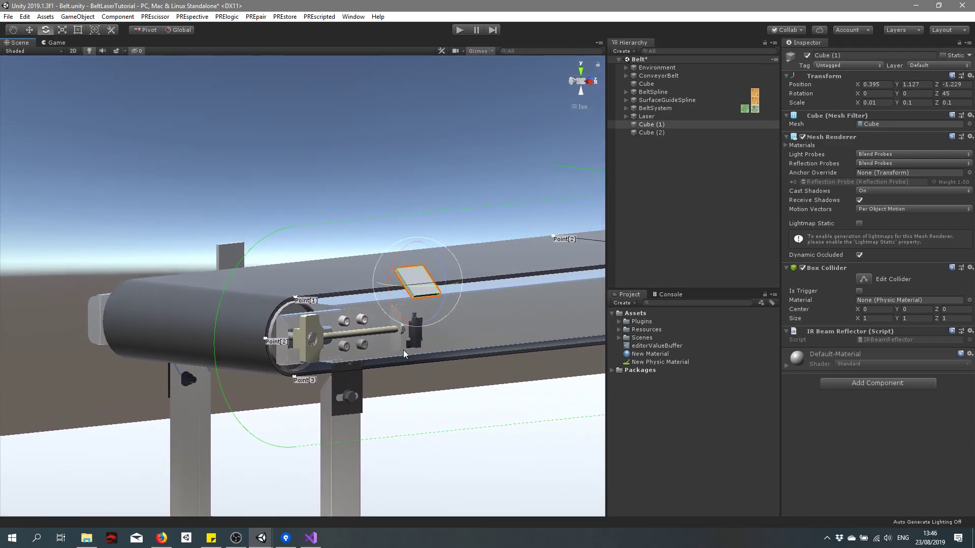
- Switch to Visual Studio and examine the m_SignalLost and m_SignalReturned events in the BeamReceiver class
click(311, 541)
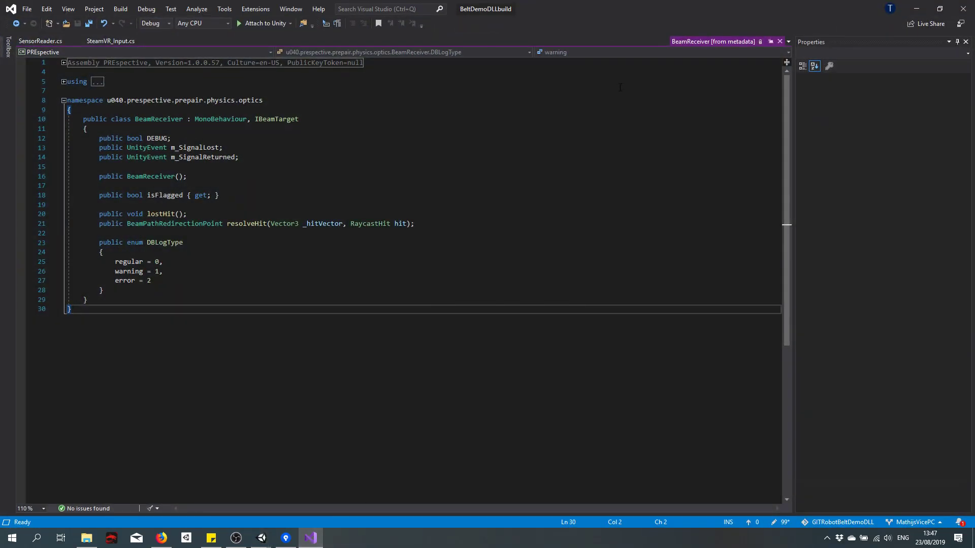
click(155, 167)
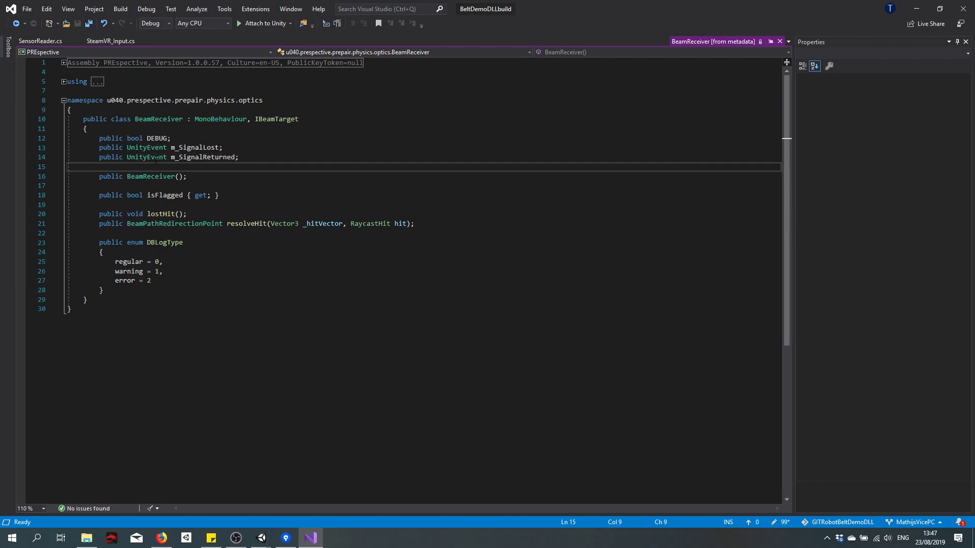
double_click(194, 147)
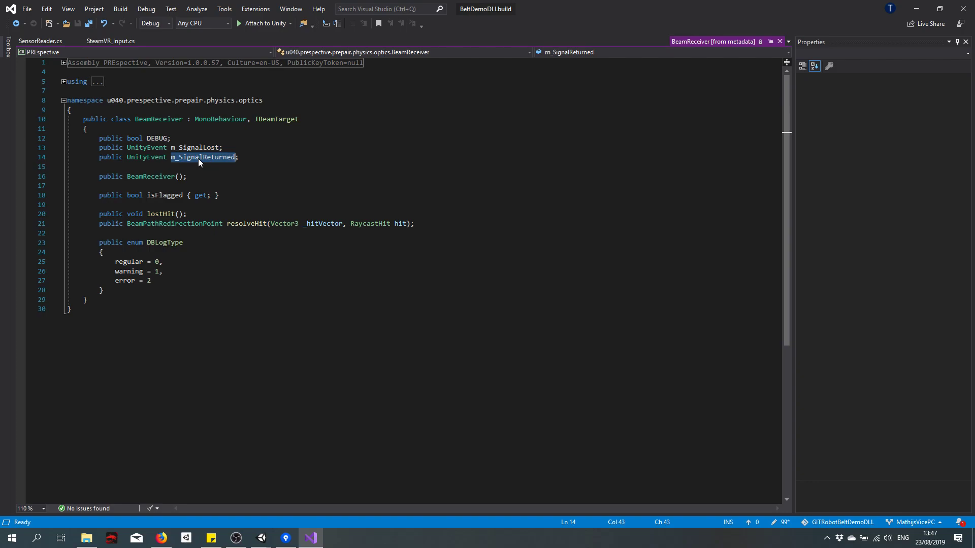
click(241, 148)
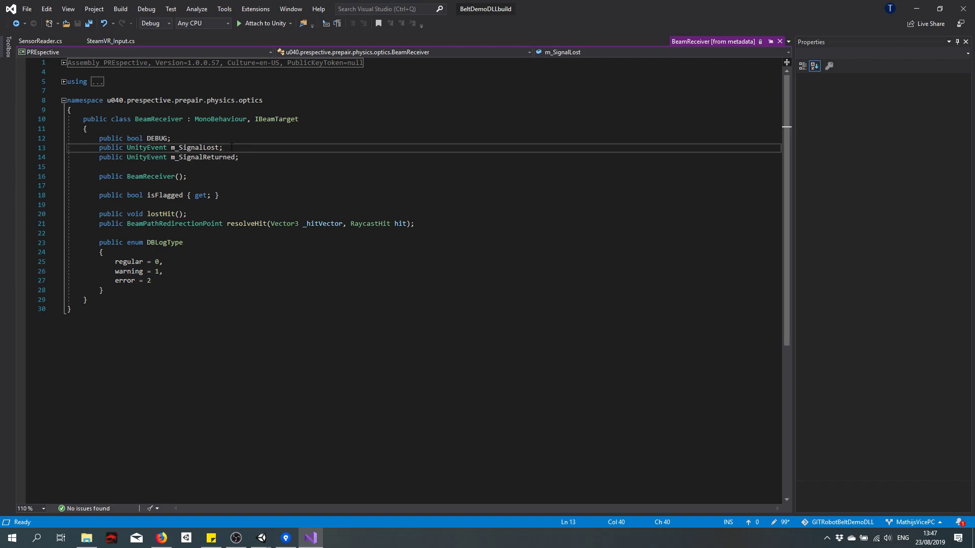
double_click(203, 158)
click(260, 158)
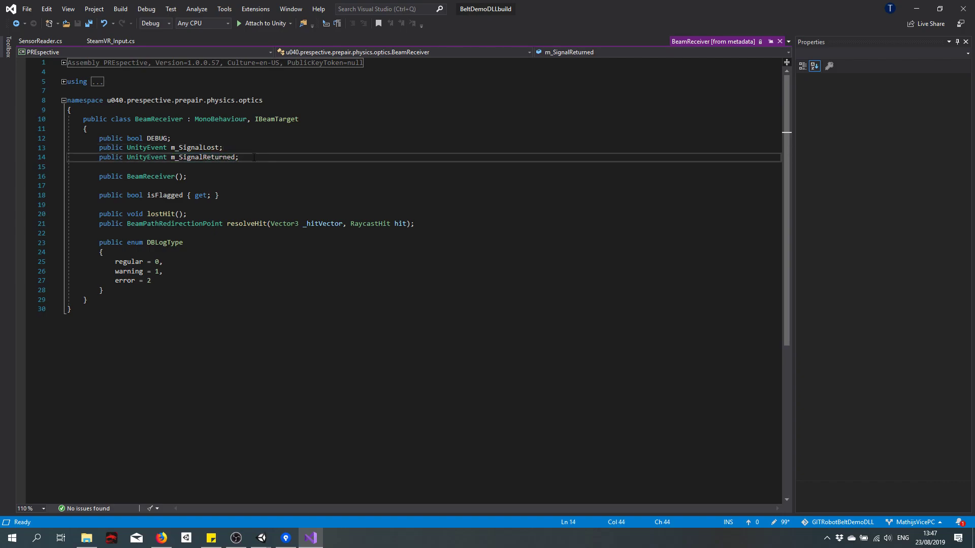
double_click(204, 158)
double_click(210, 148)
click(216, 166)
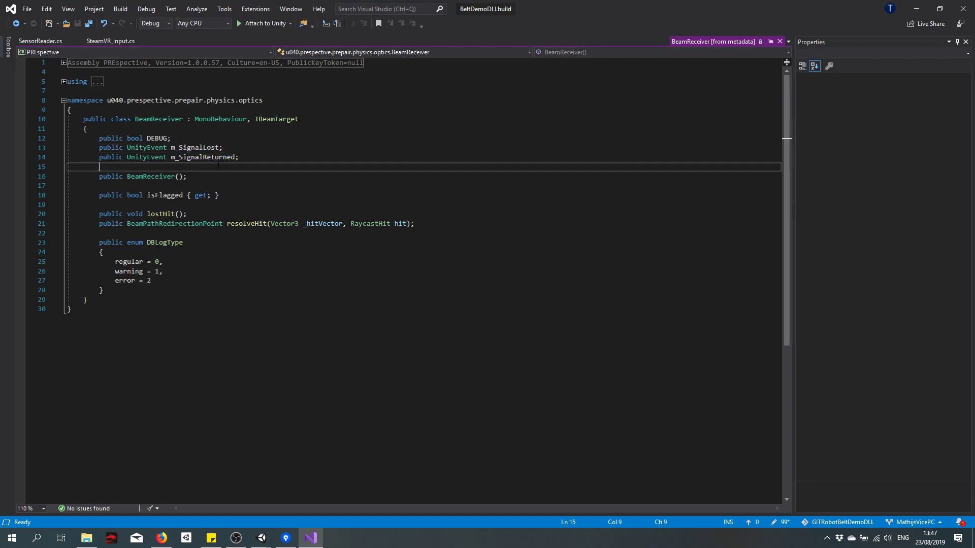
click(265, 155)
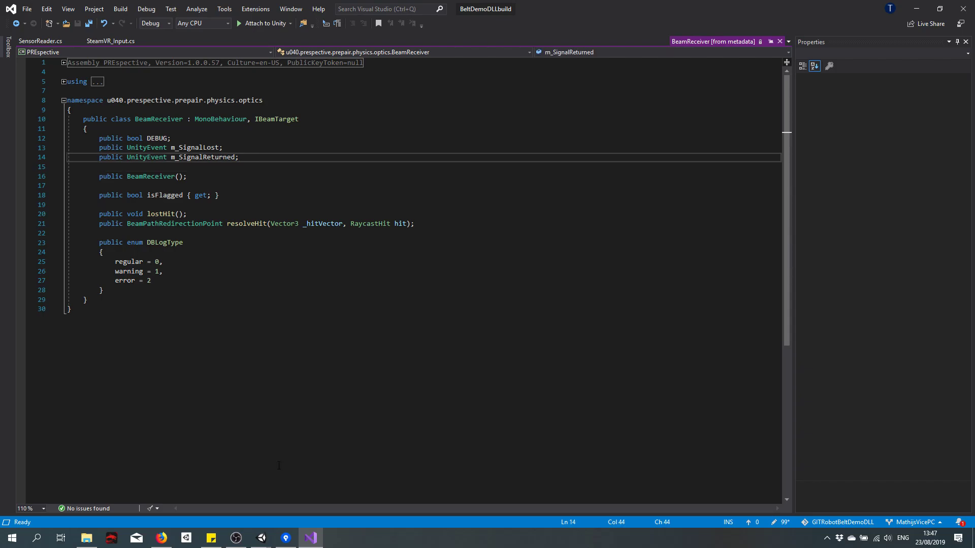
- Switch back to the Belt scene in Unity, clear the selection and view the whole sensor end of the conveyor
mouse_move(262, 538)
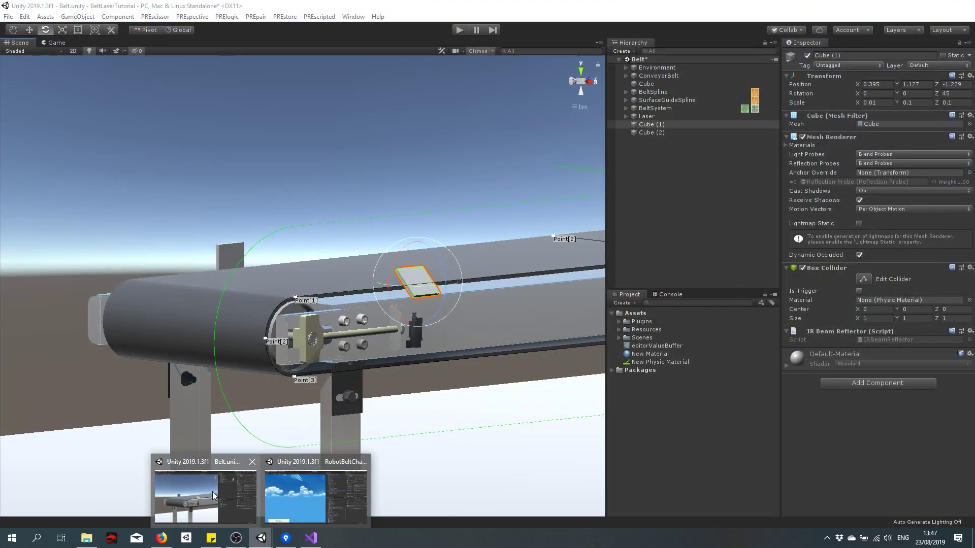
click(204, 495)
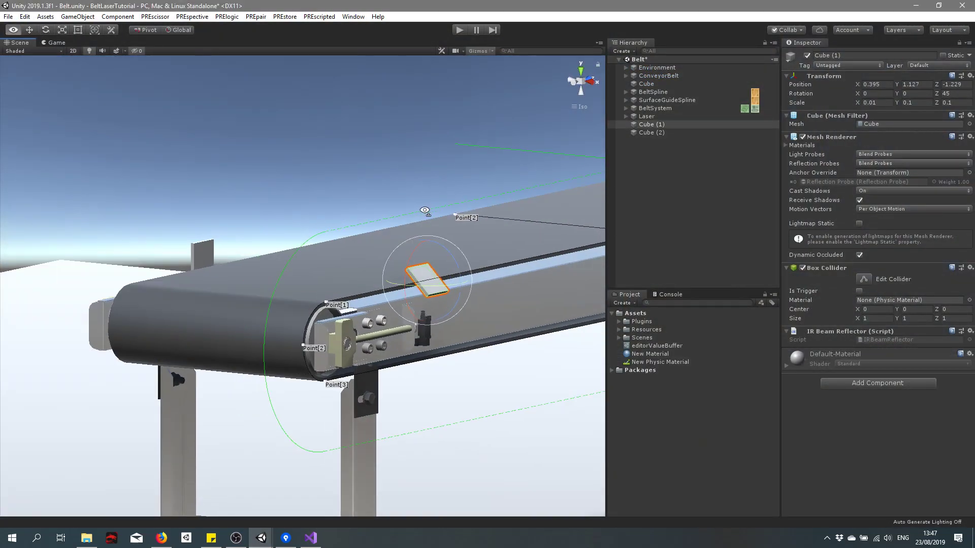
right_drag(421, 210, 431, 199)
click(310, 150)
scroll(455, 152, down, 6)
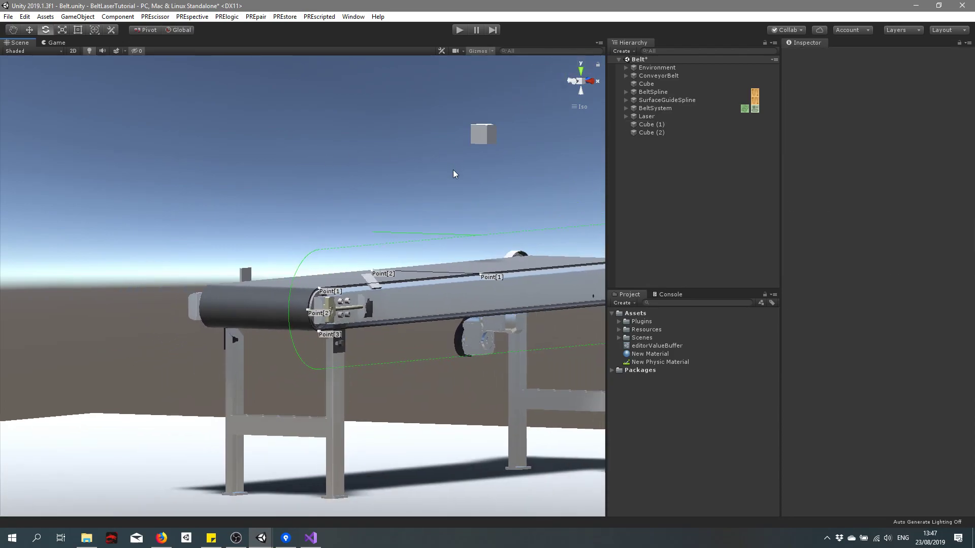